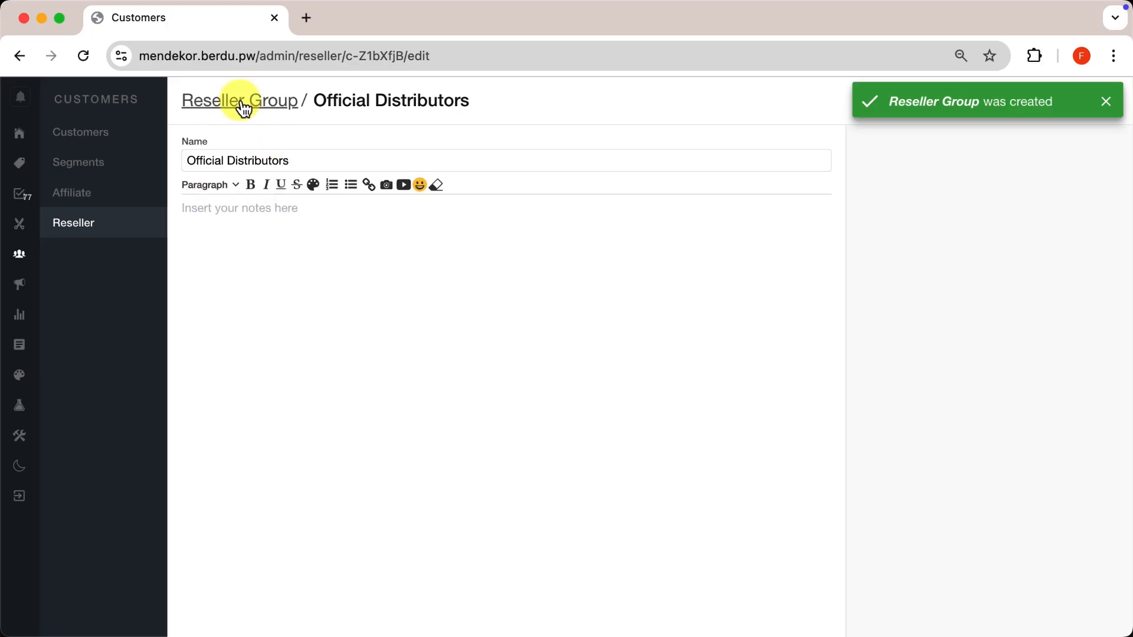
Go back to the Reseller Group list from the Official Distributors edit page.
{"action": "left_click", "coordinate": [240, 102]}
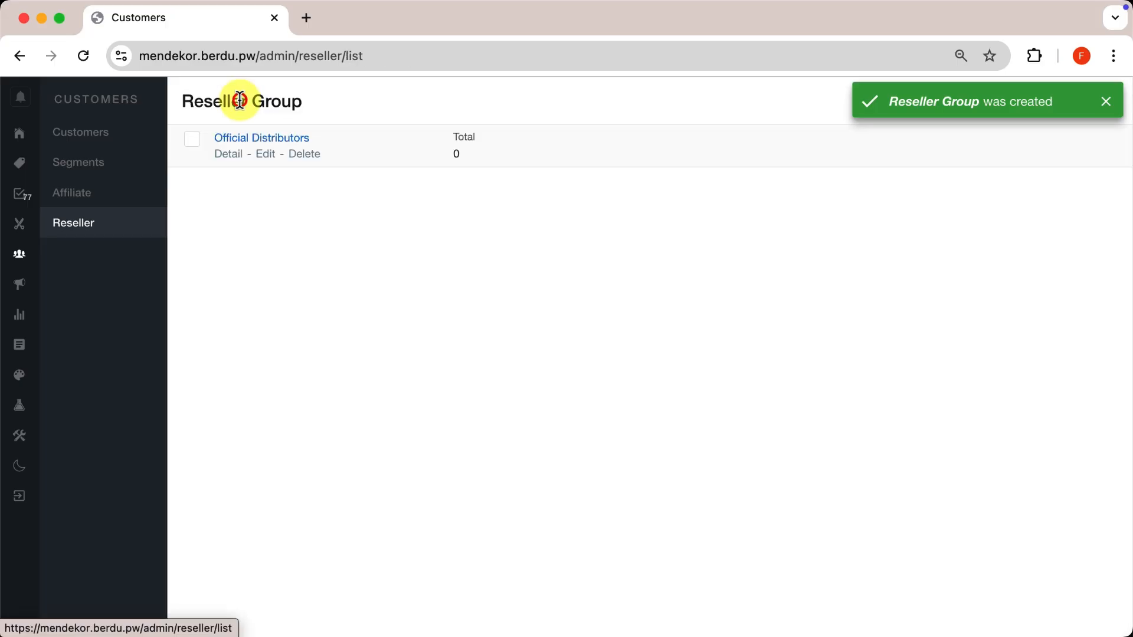
Dismiss the notice and start a new data form under Reports > Data Form.
{"action": "left_click", "coordinate": [238, 201]}
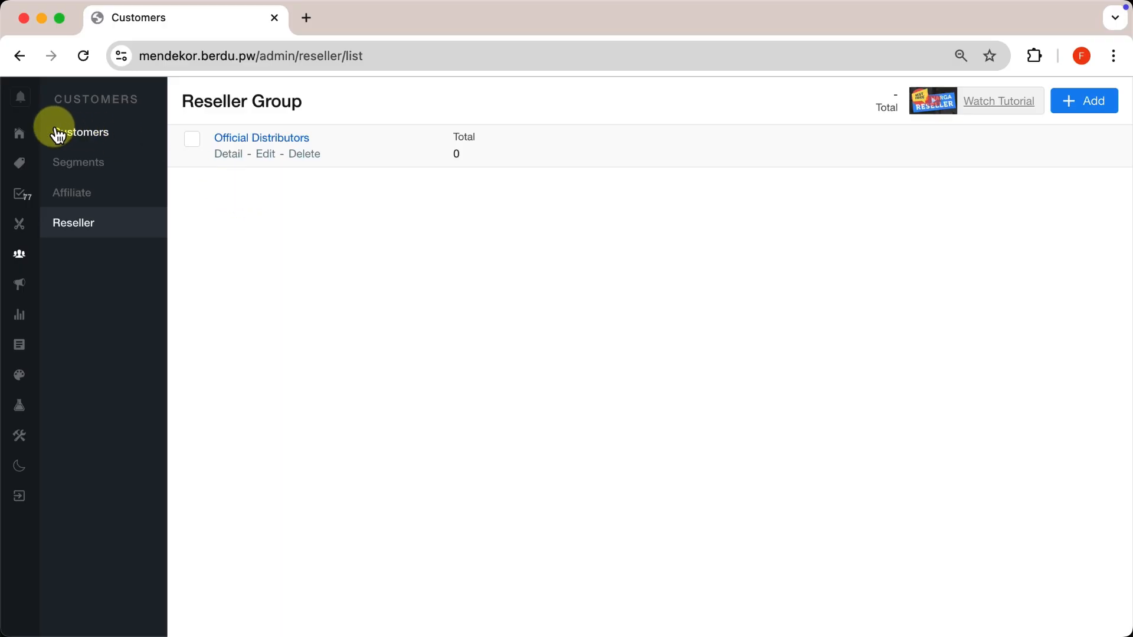
{"action": "left_click", "coordinate": [21, 133]}
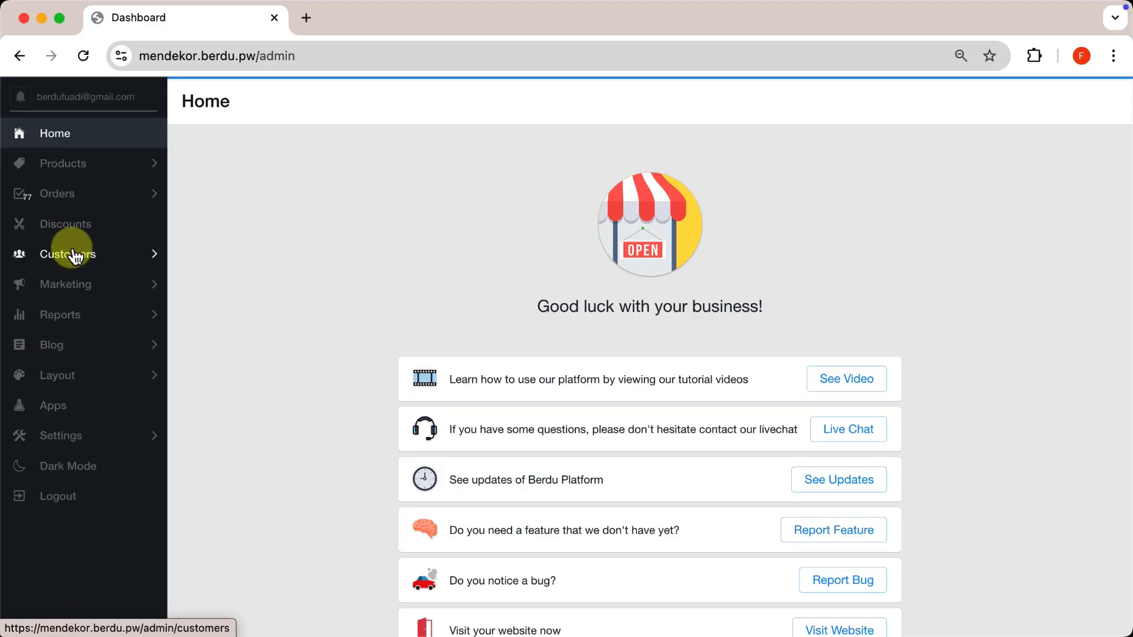
{"action": "left_click", "coordinate": [70, 318]}
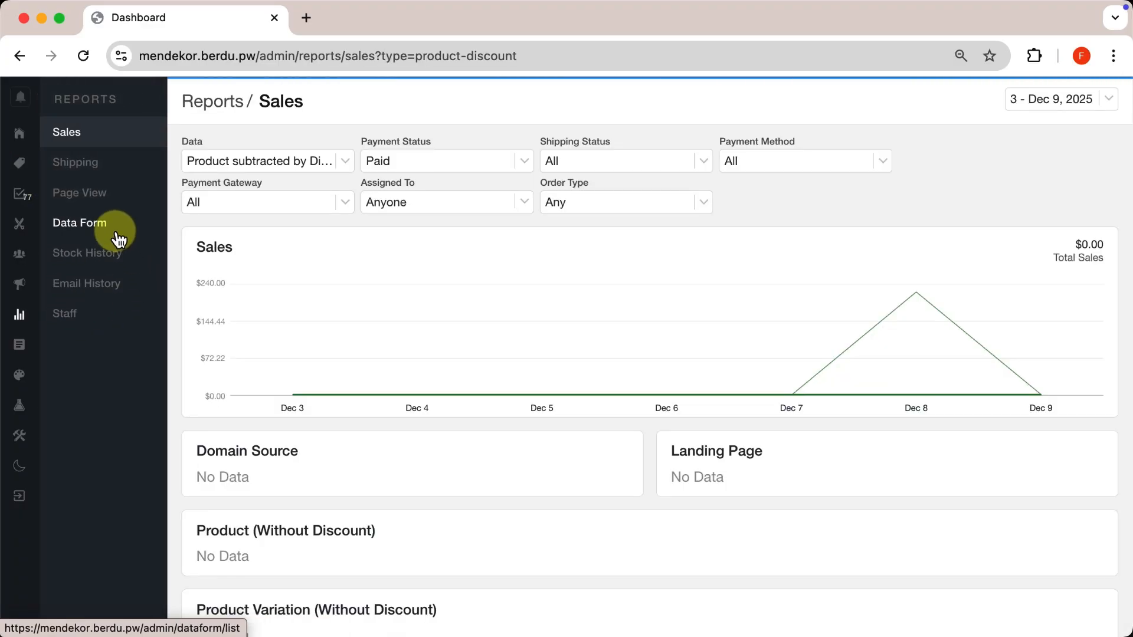
{"action": "left_click", "coordinate": [111, 227]}
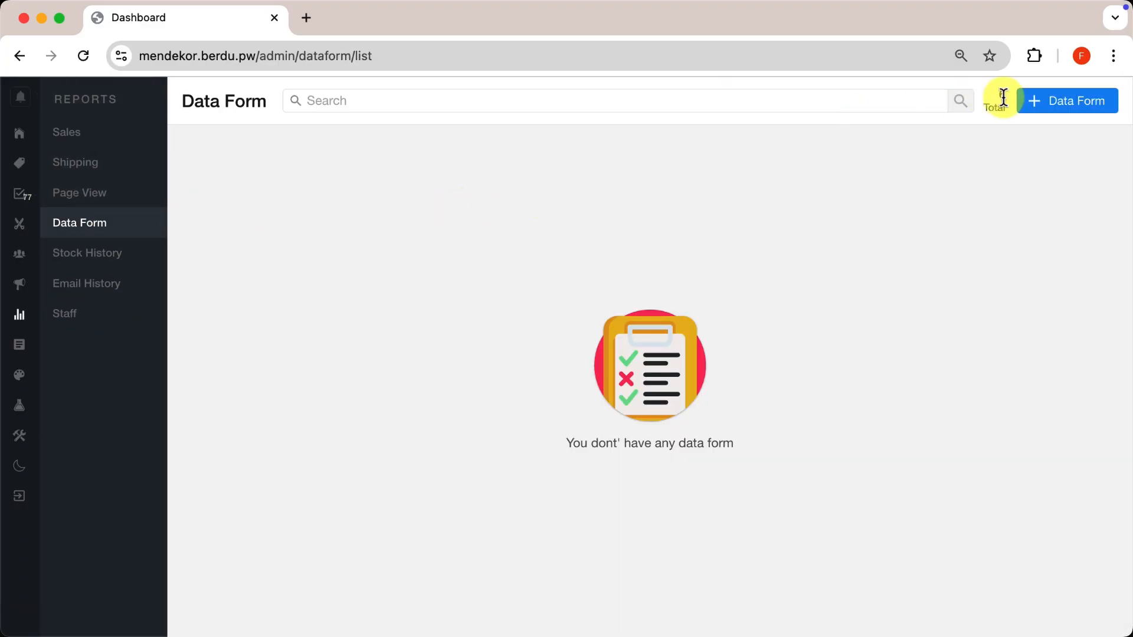
{"action": "left_click", "coordinate": [1043, 104]}
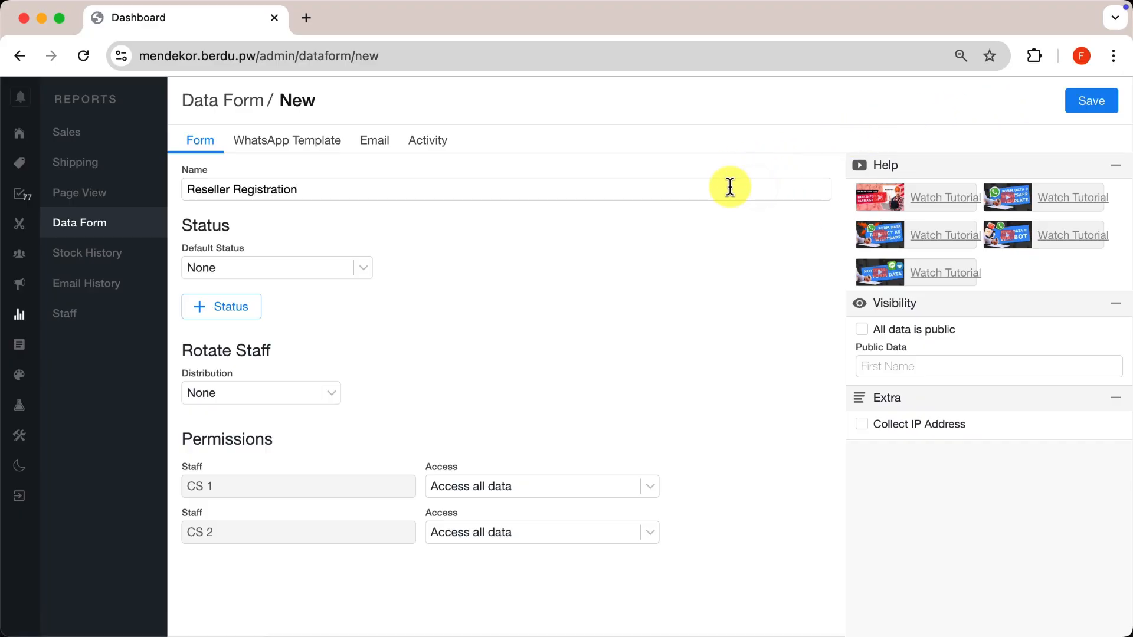
Set activity to Reseller Register with group Official Distributors, save the form, and open a new tab.
{"action": "left_click", "coordinate": [428, 145]}
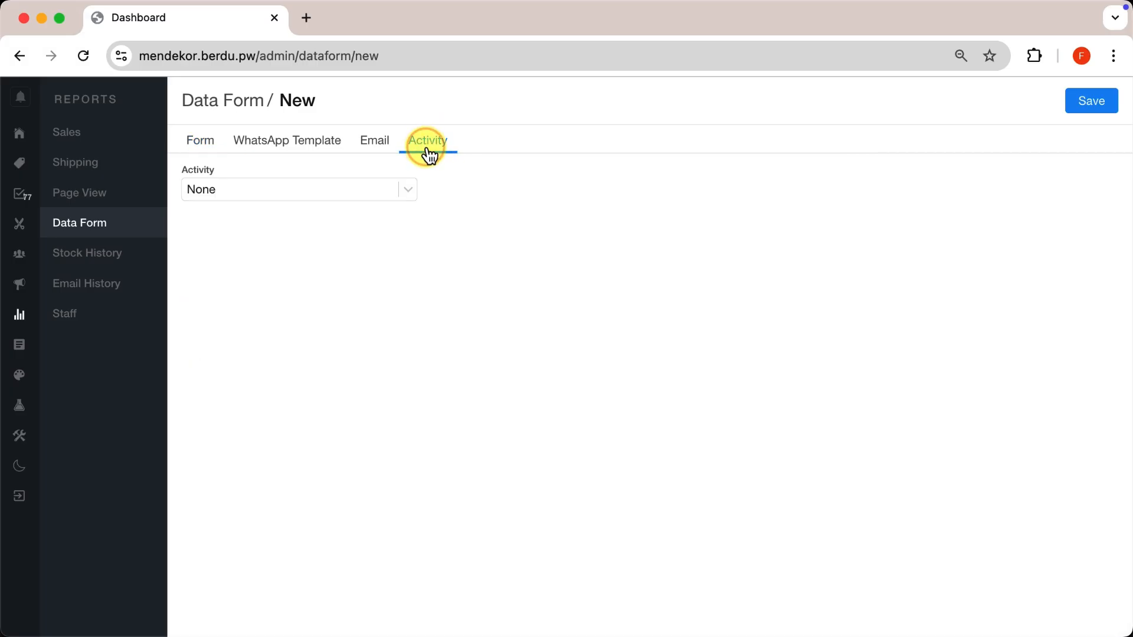
{"action": "left_click", "coordinate": [361, 198]}
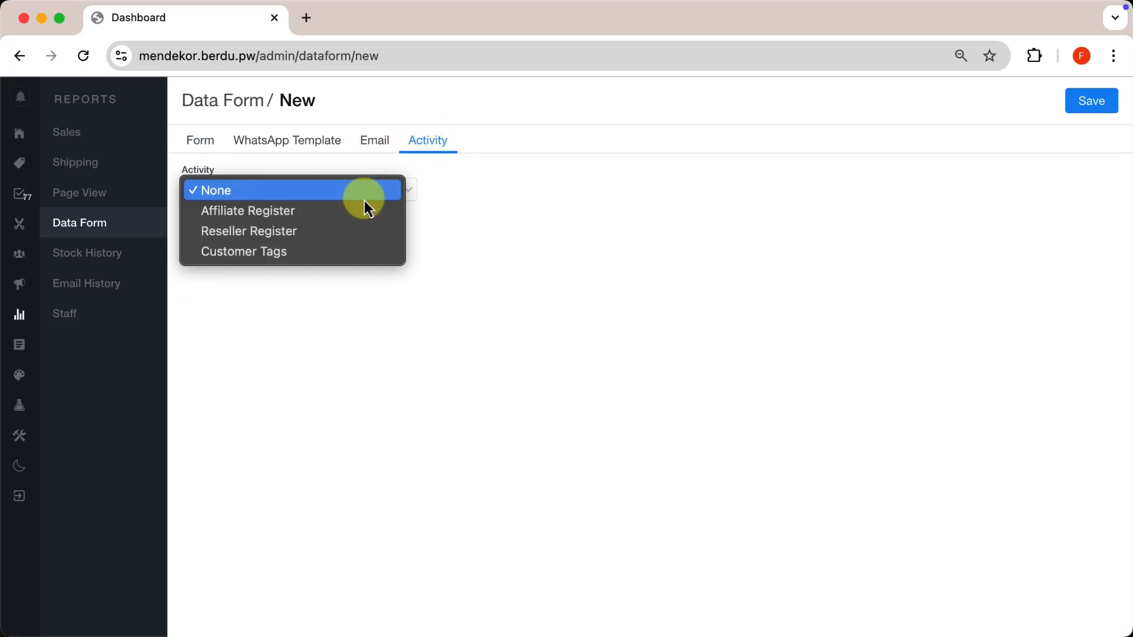
{"action": "left_click", "coordinate": [321, 231]}
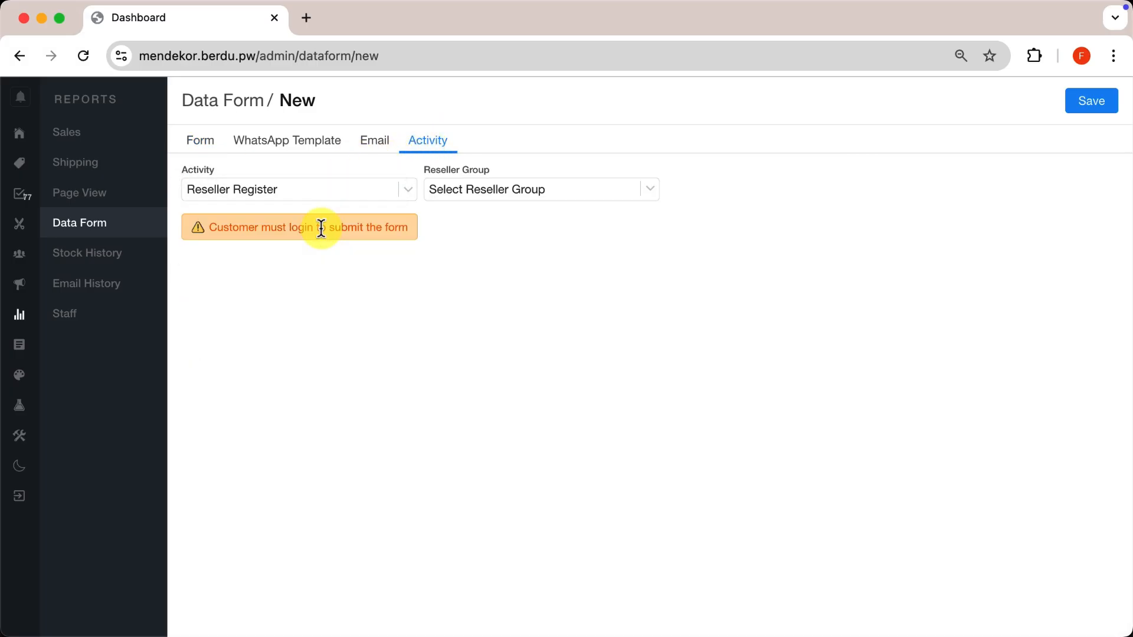
{"action": "left_click", "coordinate": [459, 198]}
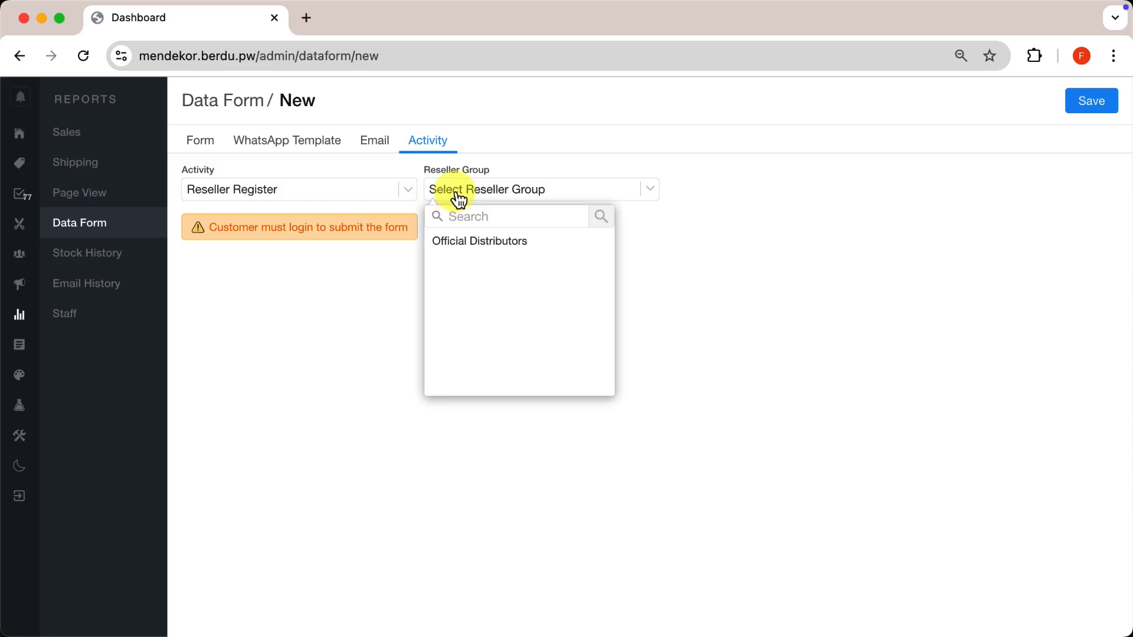
{"action": "left_click", "coordinate": [498, 247]}
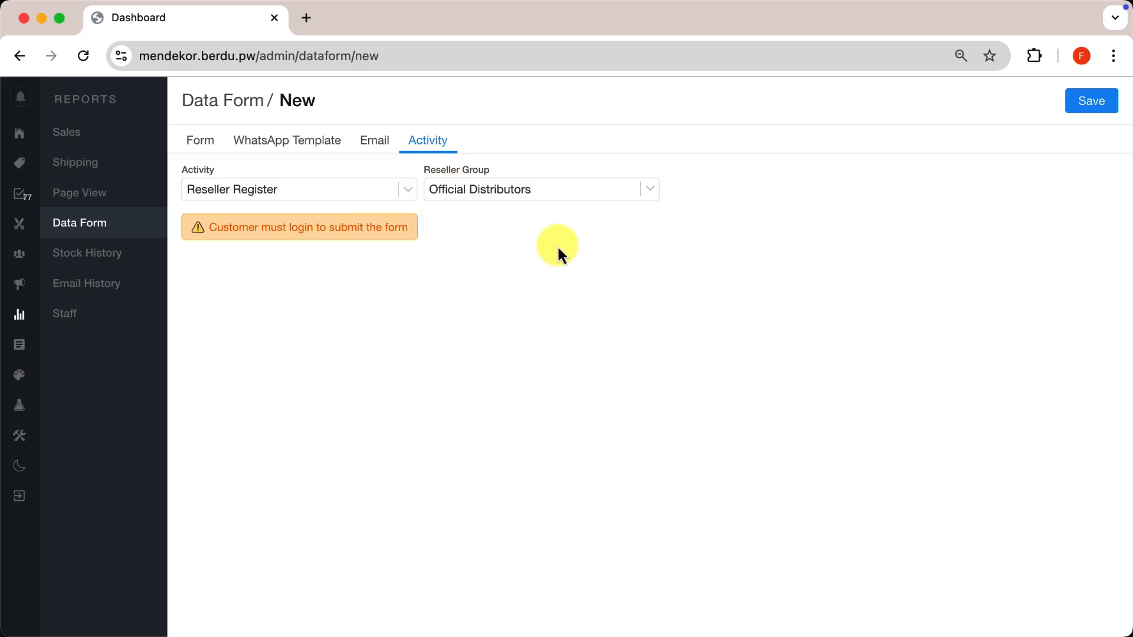
{"action": "left_click", "coordinate": [503, 187]}
{"action": "left_click", "coordinate": [472, 248]}
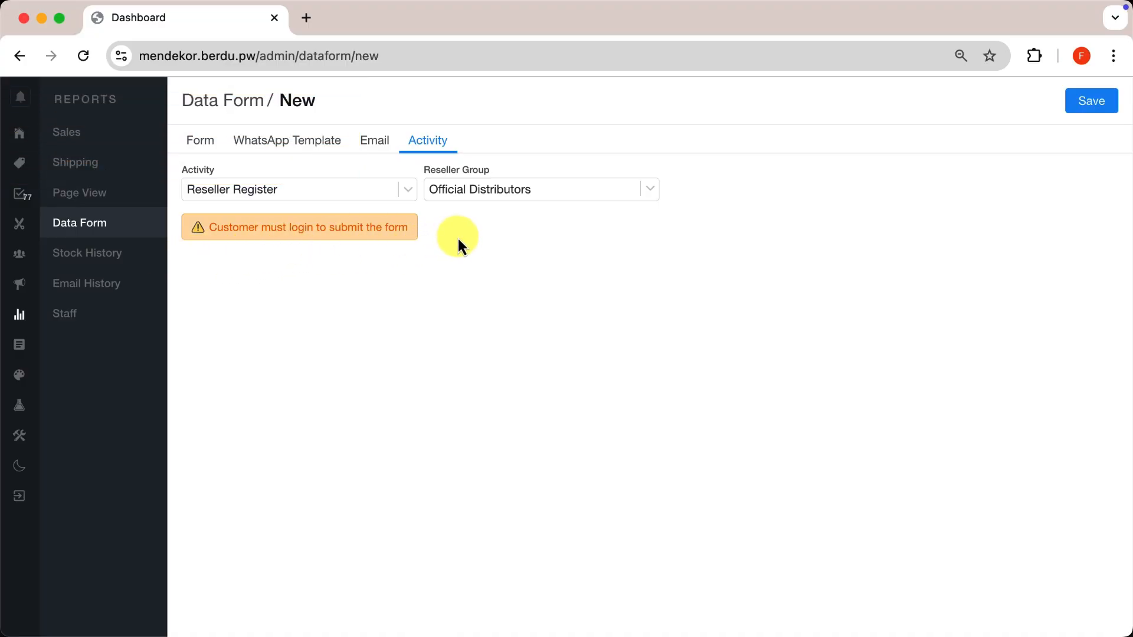
{"action": "left_click", "coordinate": [1095, 106]}
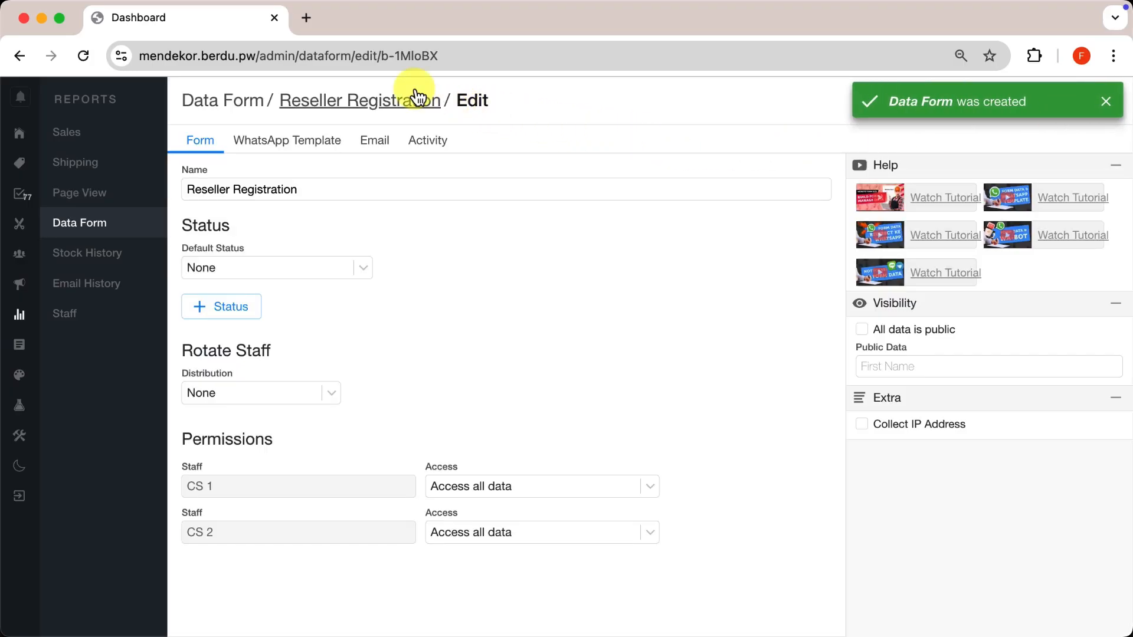
{"action": "left_click", "coordinate": [307, 19]}
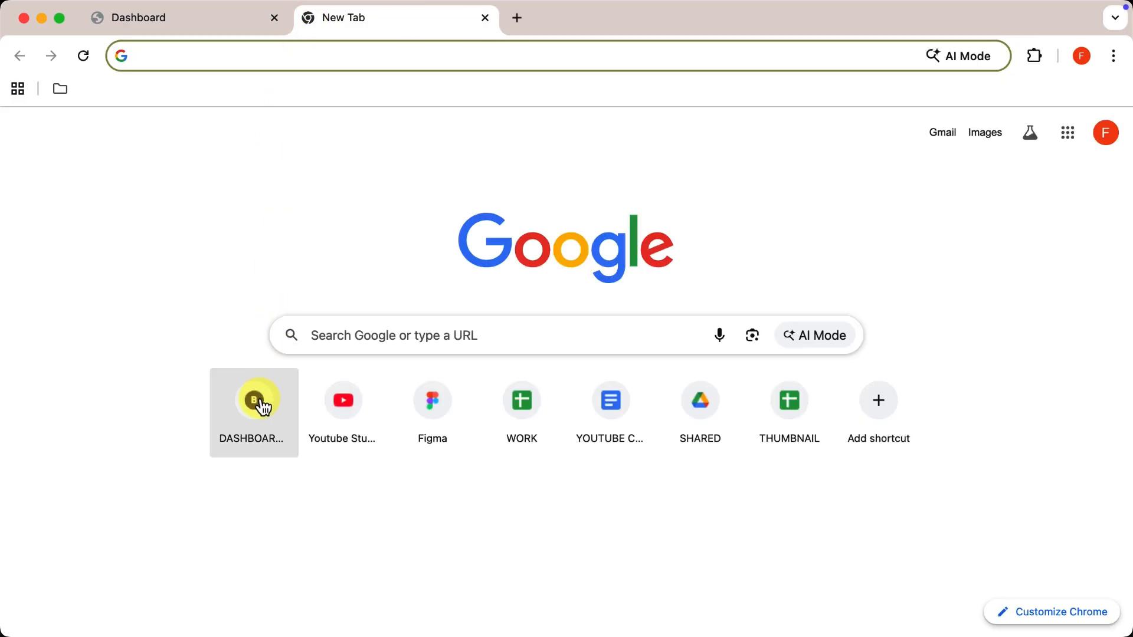
From the Dashboard, open Layout > Custom Pages and edit the AFFILIATE FORM page.
{"action": "left_click", "coordinate": [257, 398]}
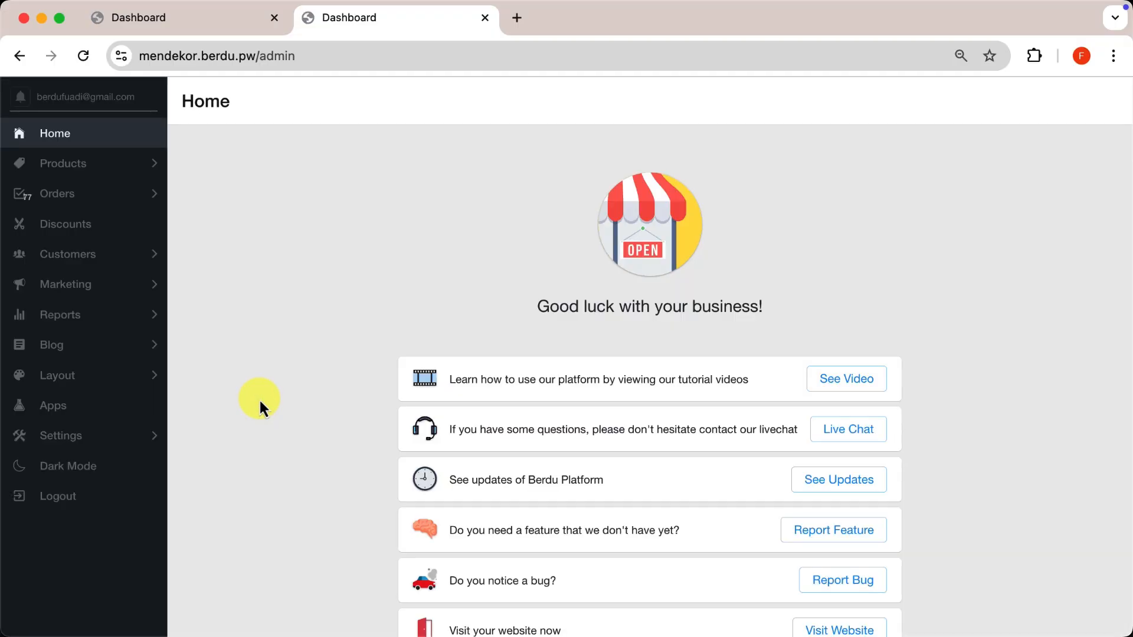
{"action": "left_click", "coordinate": [135, 381]}
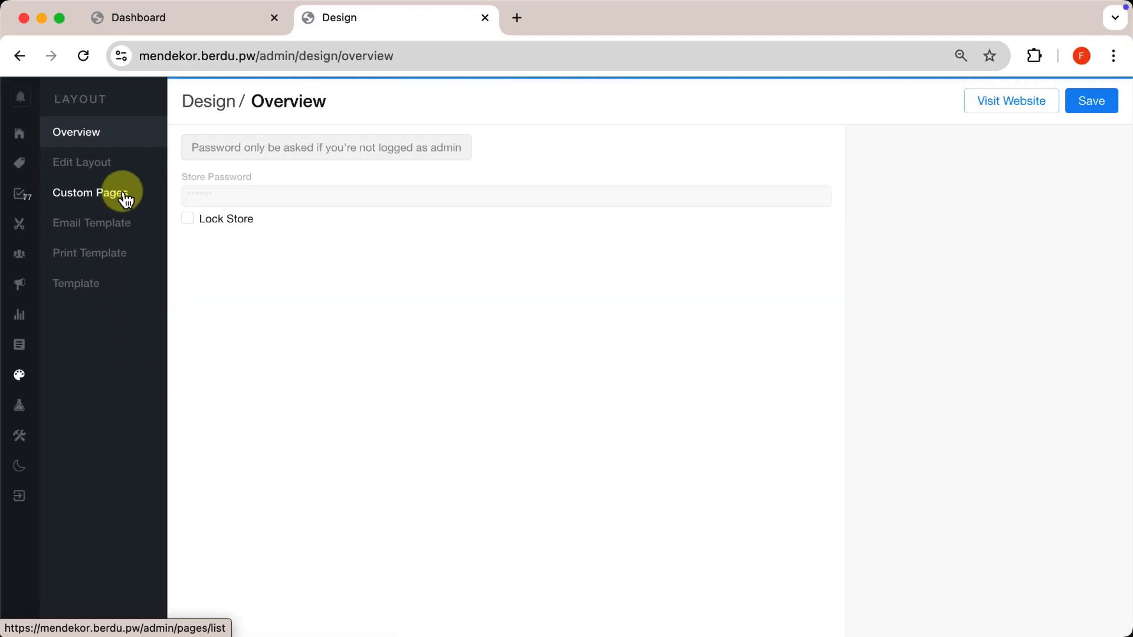
{"action": "left_click", "coordinate": [118, 195]}
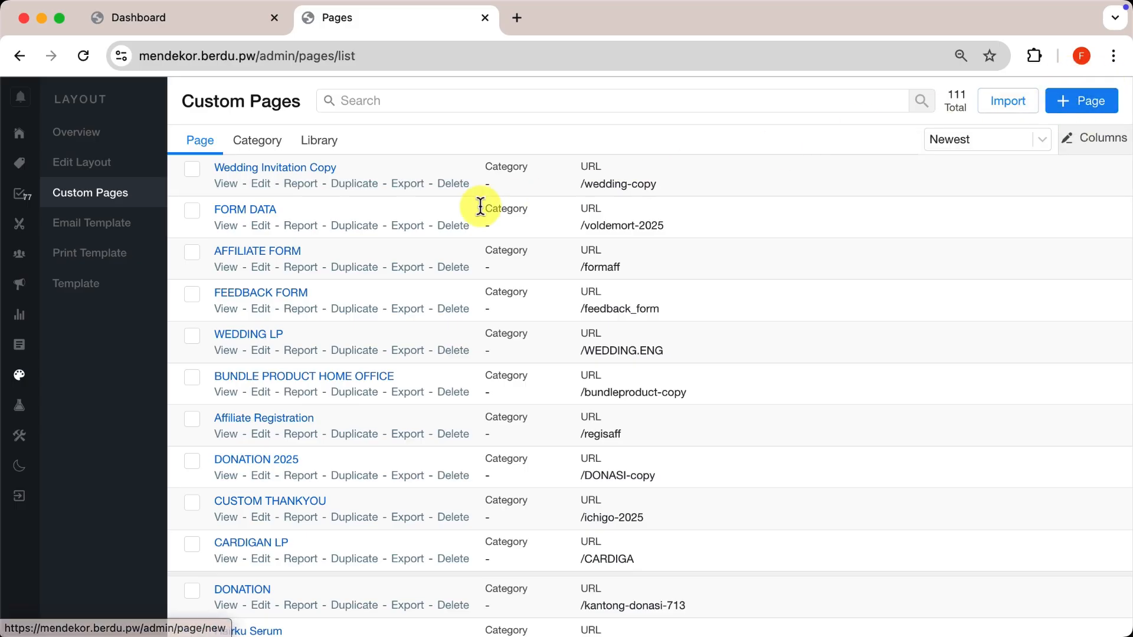
{"action": "left_click", "coordinate": [261, 269]}
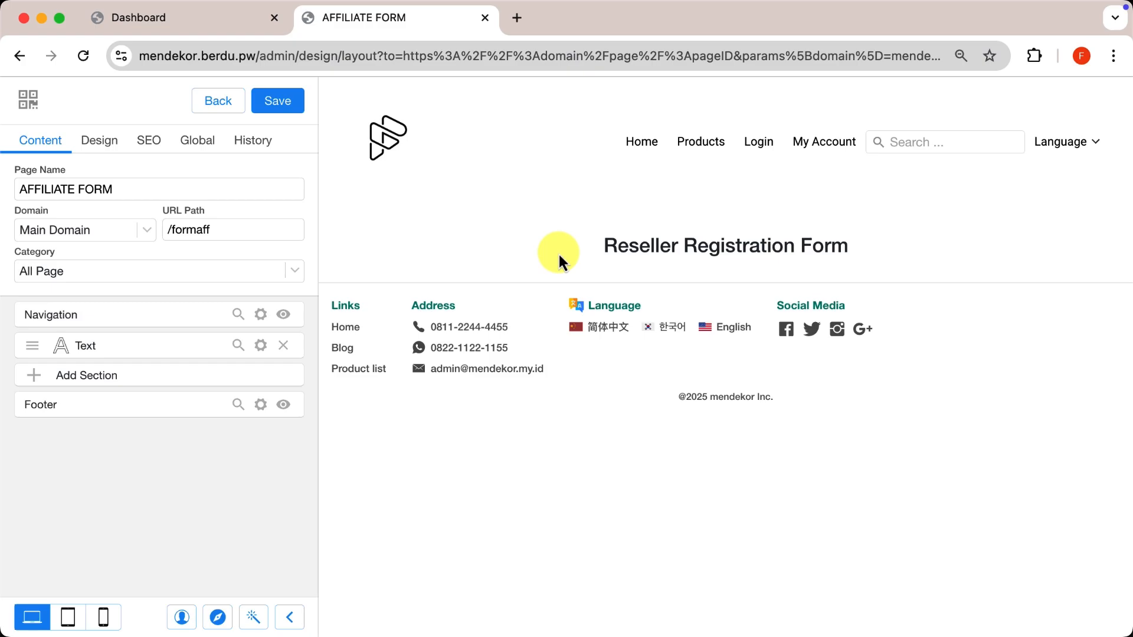
Add a Limit Customer Access section allowing only Logged User, then start another section.
{"action": "left_click", "coordinate": [247, 387]}
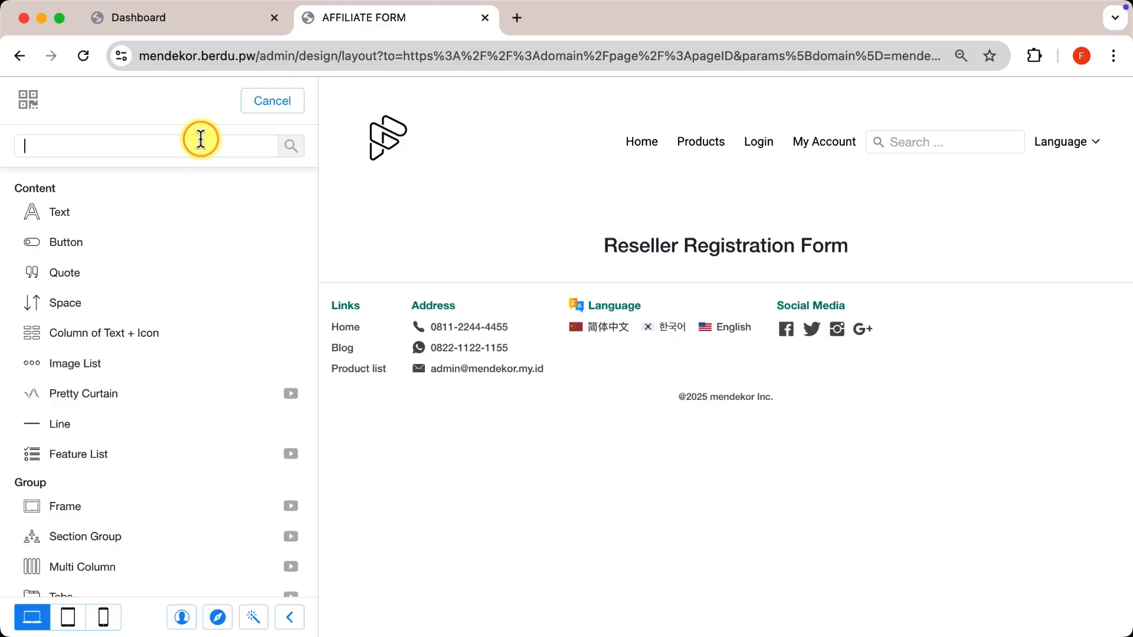
{"action": "type", "text": "acc"}
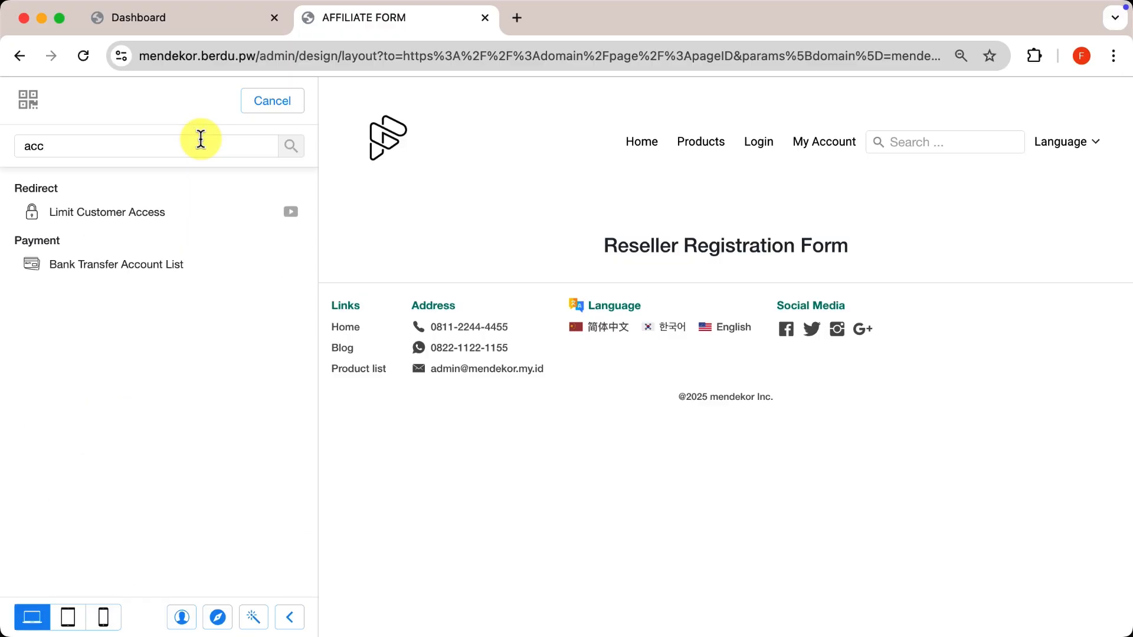
{"action": "left_click", "coordinate": [167, 215]}
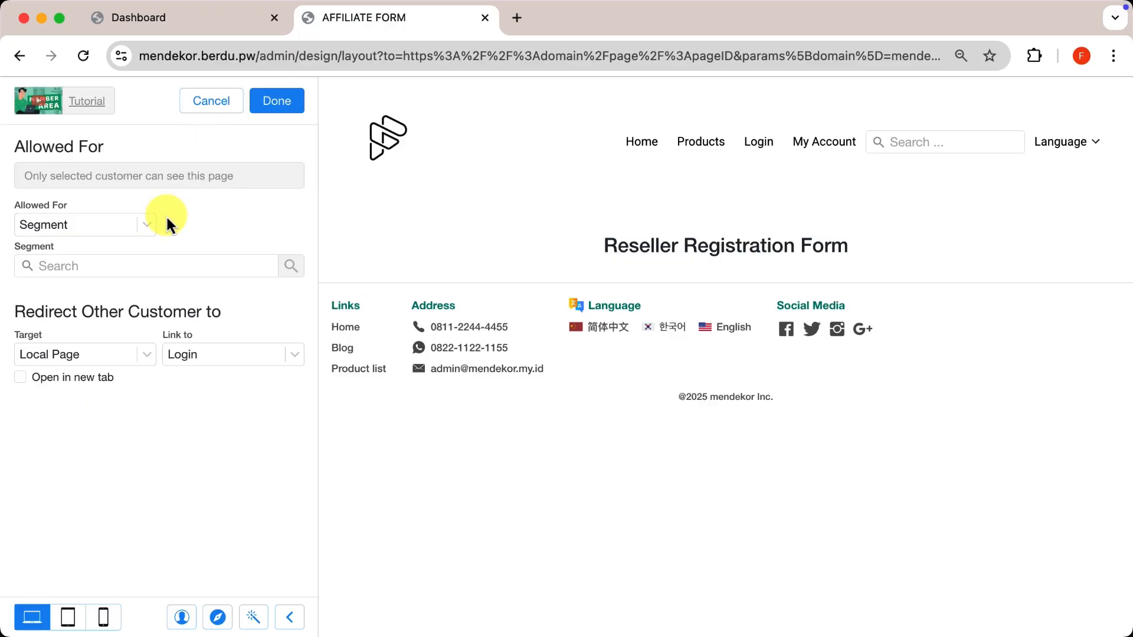
{"action": "left_click", "coordinate": [126, 229]}
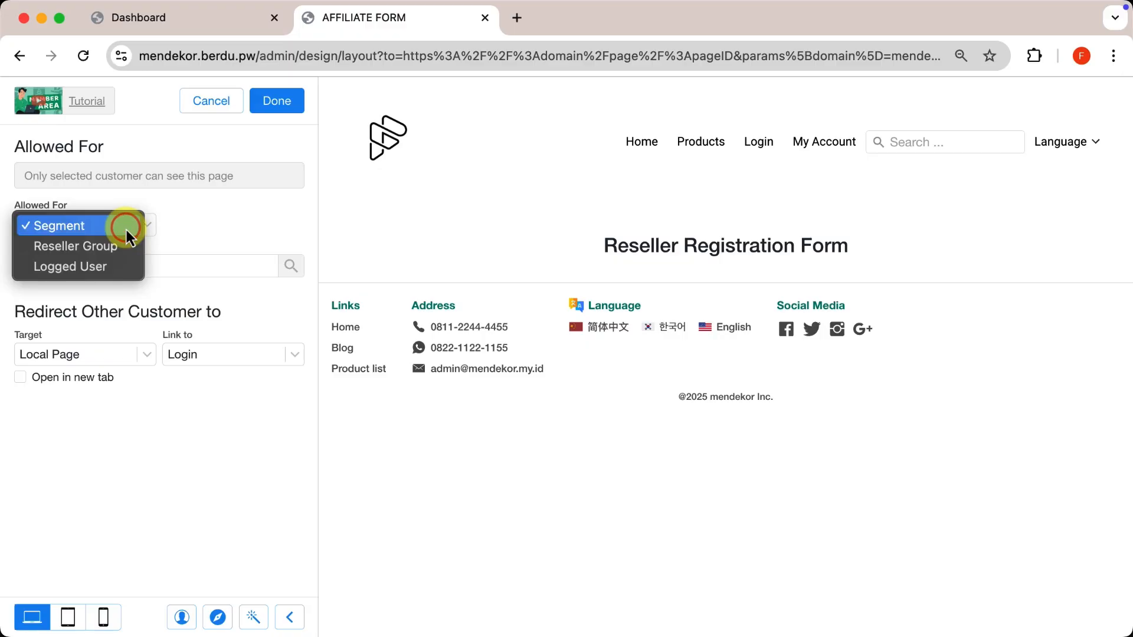
{"action": "left_click", "coordinate": [101, 268]}
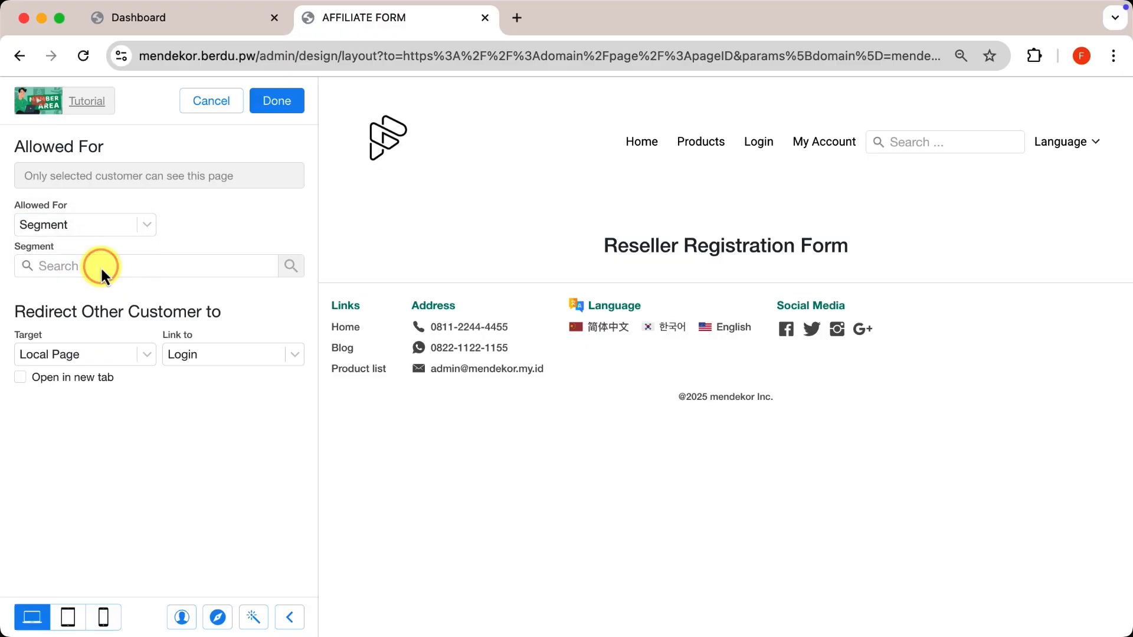
{"action": "left_click", "coordinate": [277, 101]}
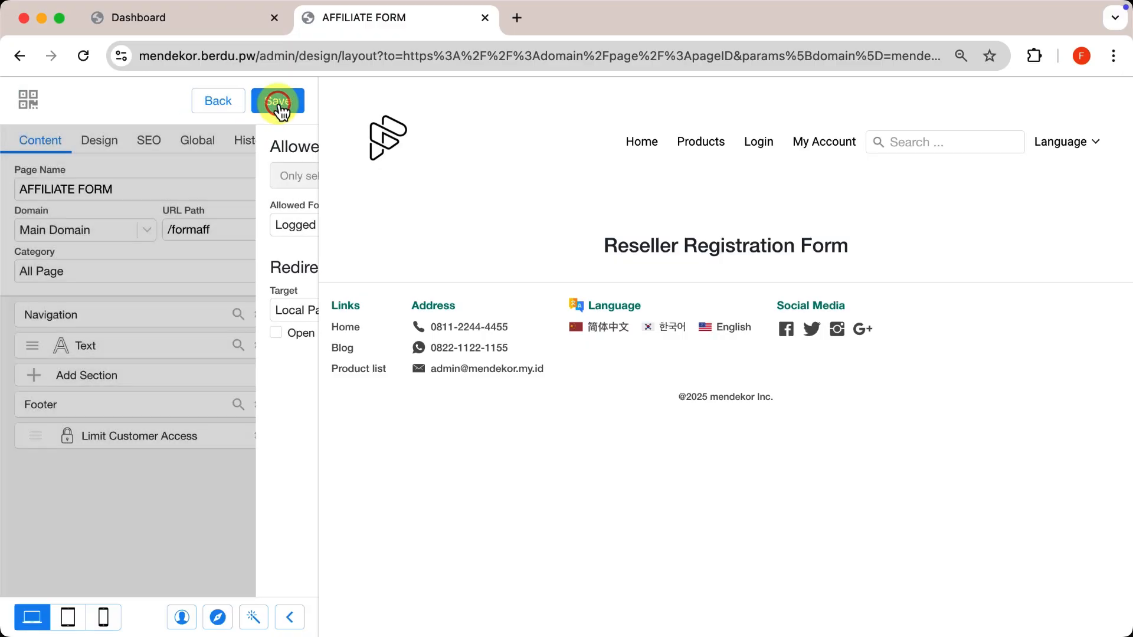
{"action": "left_click", "coordinate": [189, 381]}
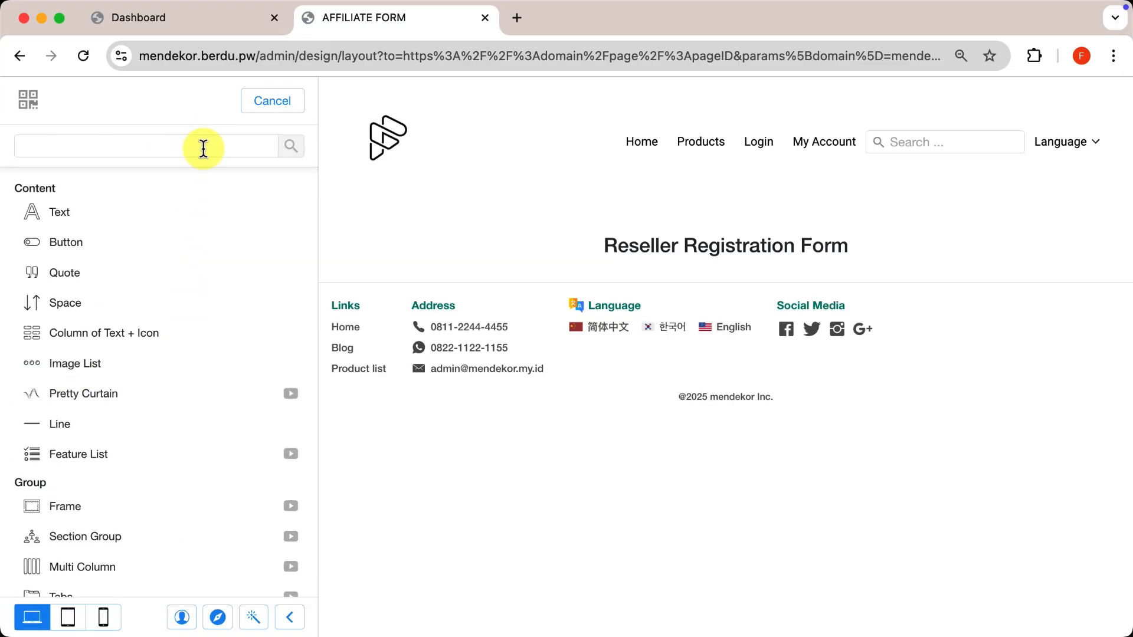
Insert a Collect Data Form and delete its Jabatan and Pesan fields.
{"action": "type", "text": "colle"}
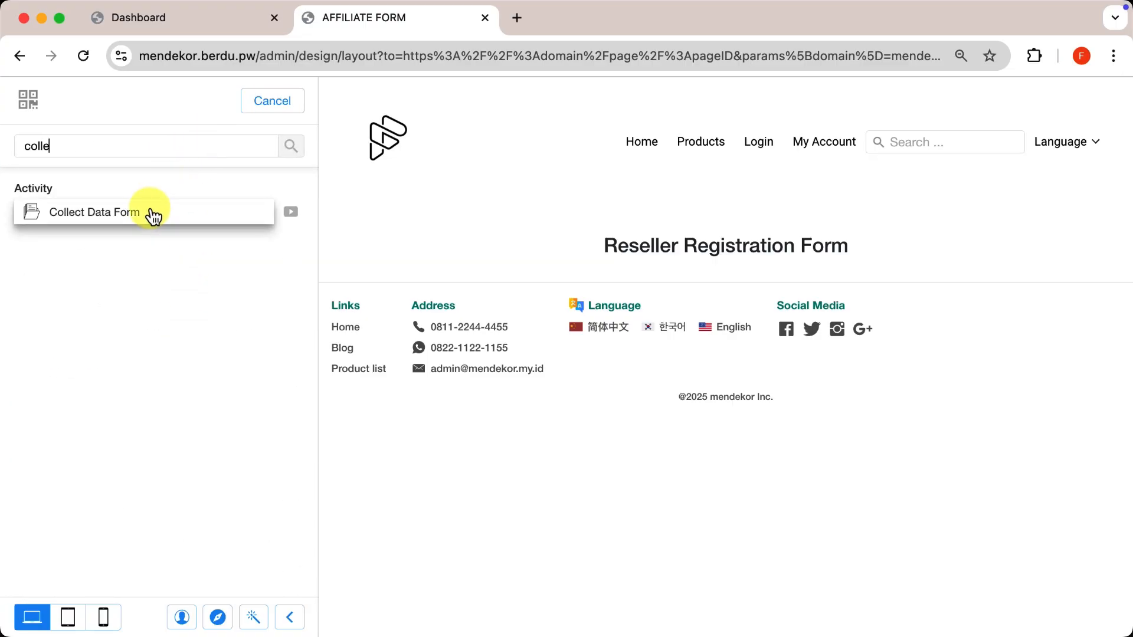
{"action": "left_click", "coordinate": [151, 211]}
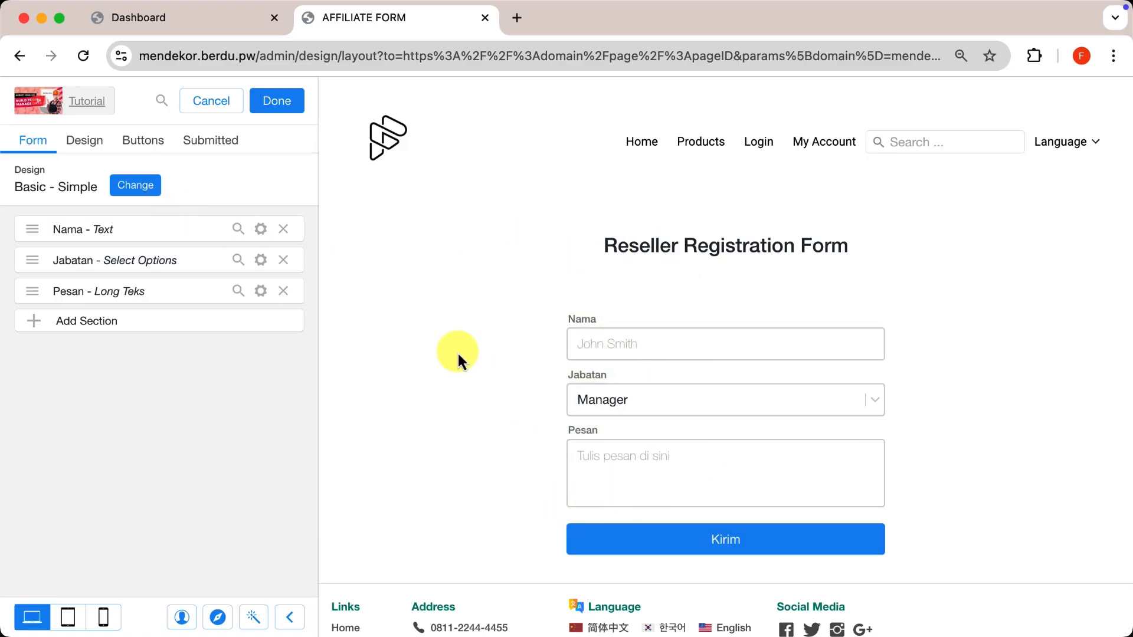
{"action": "left_click", "coordinate": [284, 260]}
{"action": "left_click", "coordinate": [284, 260]}
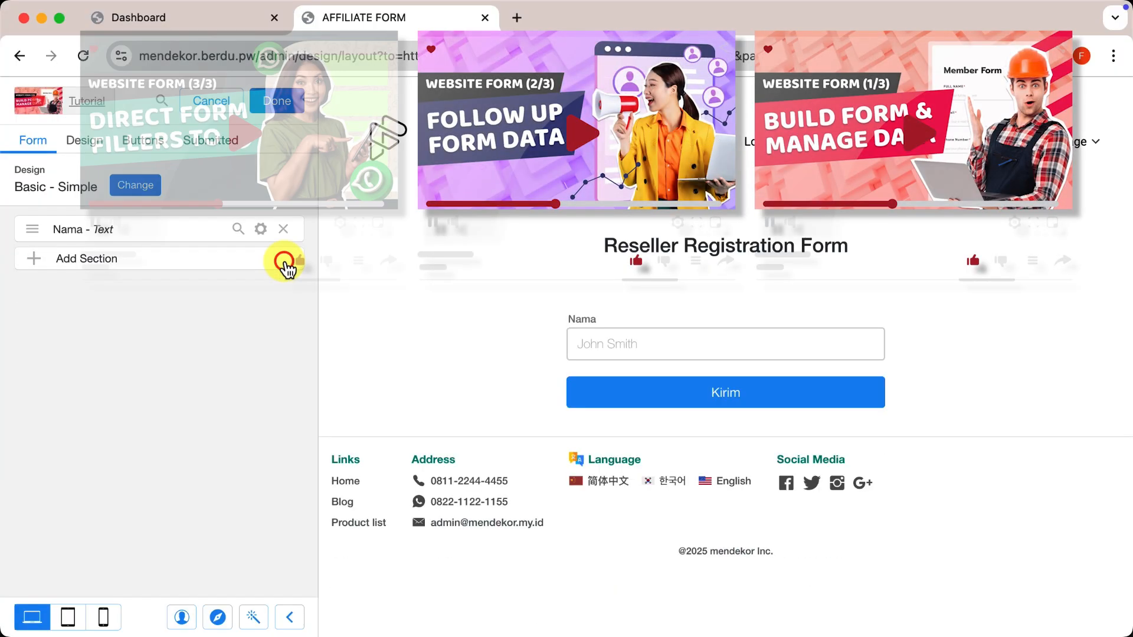
{"action": "left_click", "coordinate": [259, 231]}
{"action": "double_click", "coordinate": [191, 294]}
{"action": "type", "text": "Fulkl"}
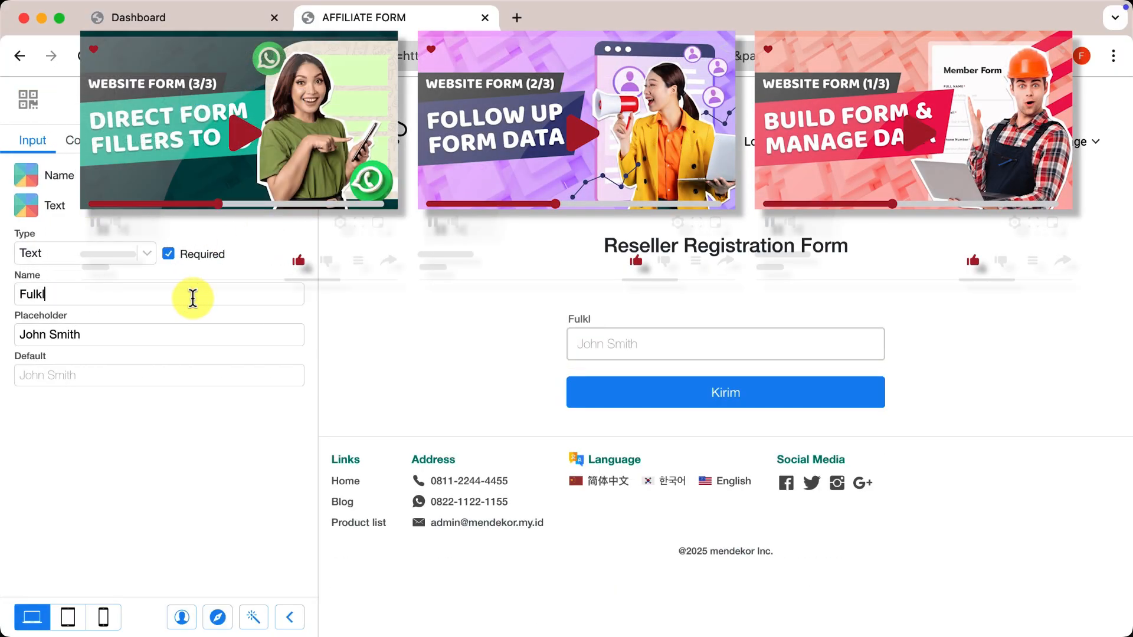
{"action": "type", "text": "Name"}
{"action": "key", "text": "Tab"}
{"action": "type", "text": "Your name"}
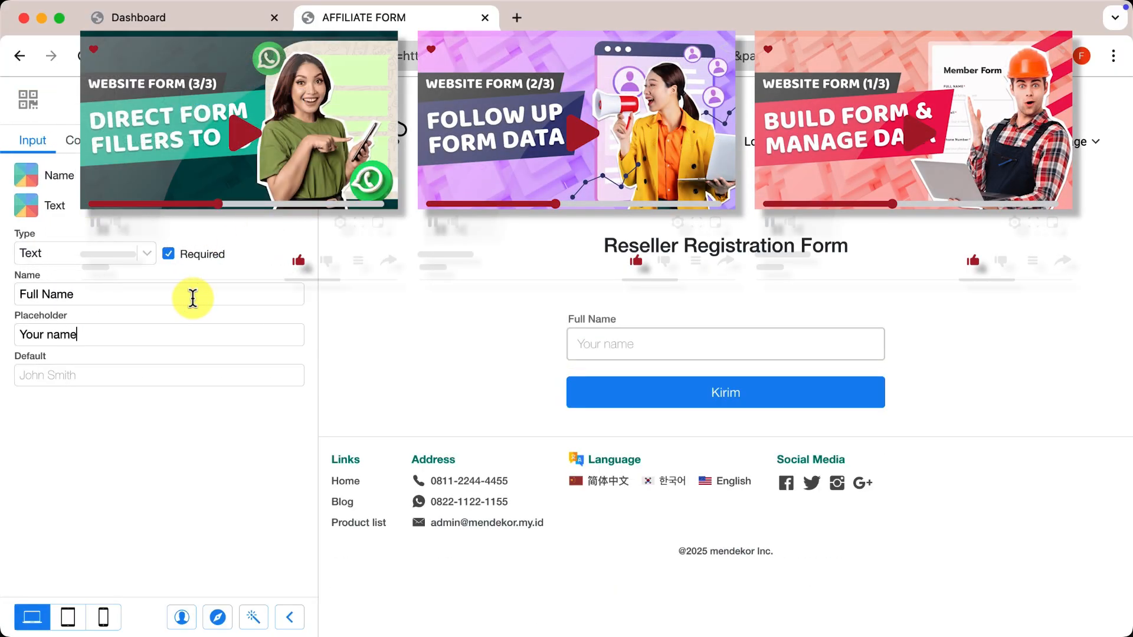
{"action": "left_click", "coordinate": [277, 101]}
{"action": "left_click", "coordinate": [259, 260]}
{"action": "double_click", "coordinate": [168, 287]}
{"action": "type", "text": "Email"}
{"action": "key", "text": "Tab"}
{"action": "type", "text": "y"}
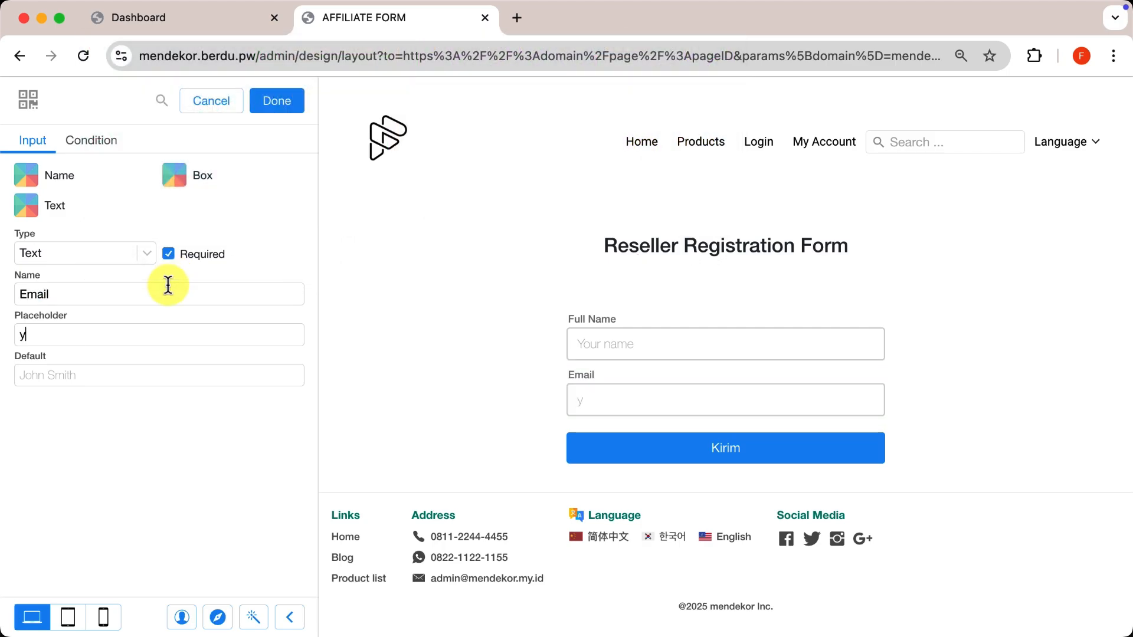
{"action": "type", "text": "ouremail@gmail.com"}
{"action": "left_click", "coordinate": [277, 101]}
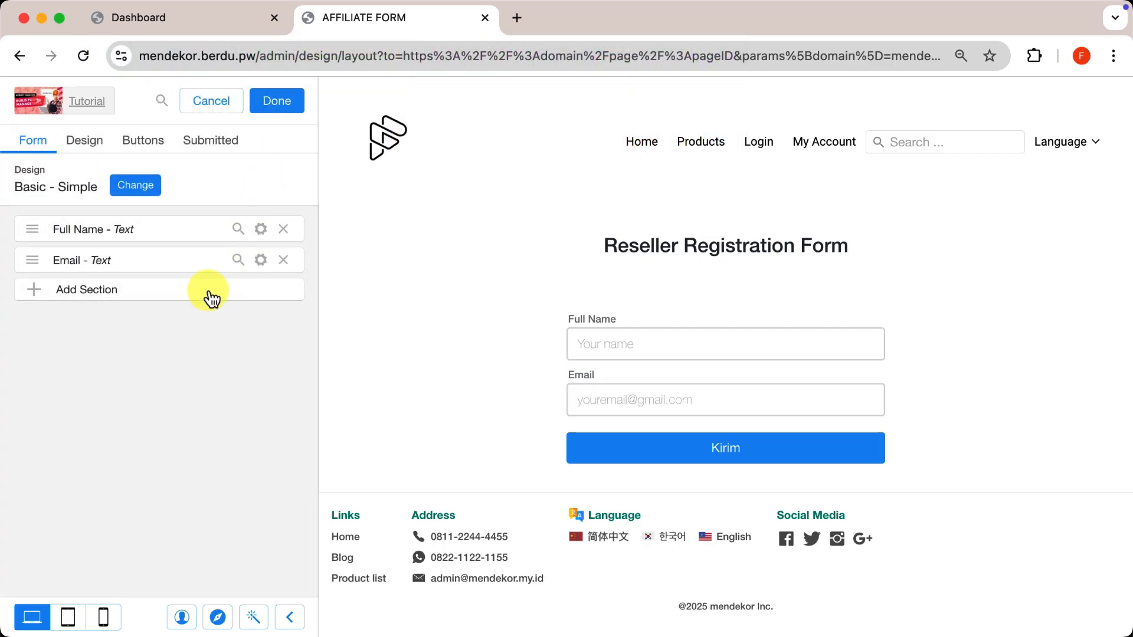
Add Bank Name ('your bank name') and Account Number ('your bank account number') fields.
{"action": "left_click", "coordinate": [210, 293]}
{"action": "double_click", "coordinate": [171, 293]}
{"action": "type", "text": "Bank Name"}
{"action": "key", "text": "Tab"}
{"action": "type", "text": "bank name"}
{"action": "key", "text": "super+a"}
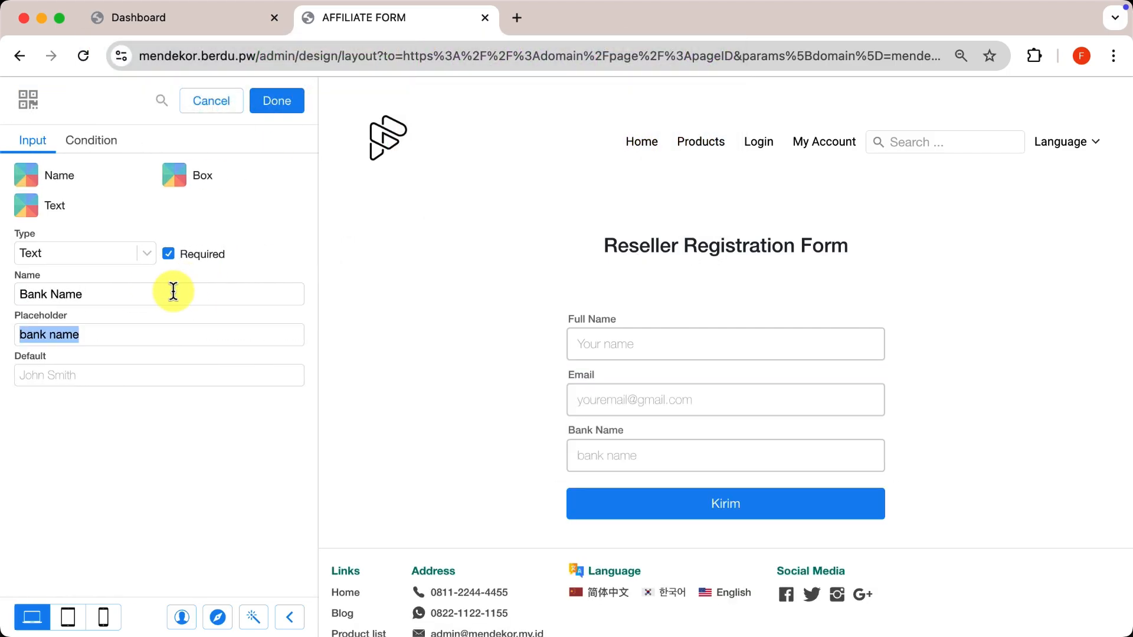
{"action": "type", "text": "Bank name"}
{"action": "key", "text": "super+a"}
{"action": "type", "text": "your bank name"}
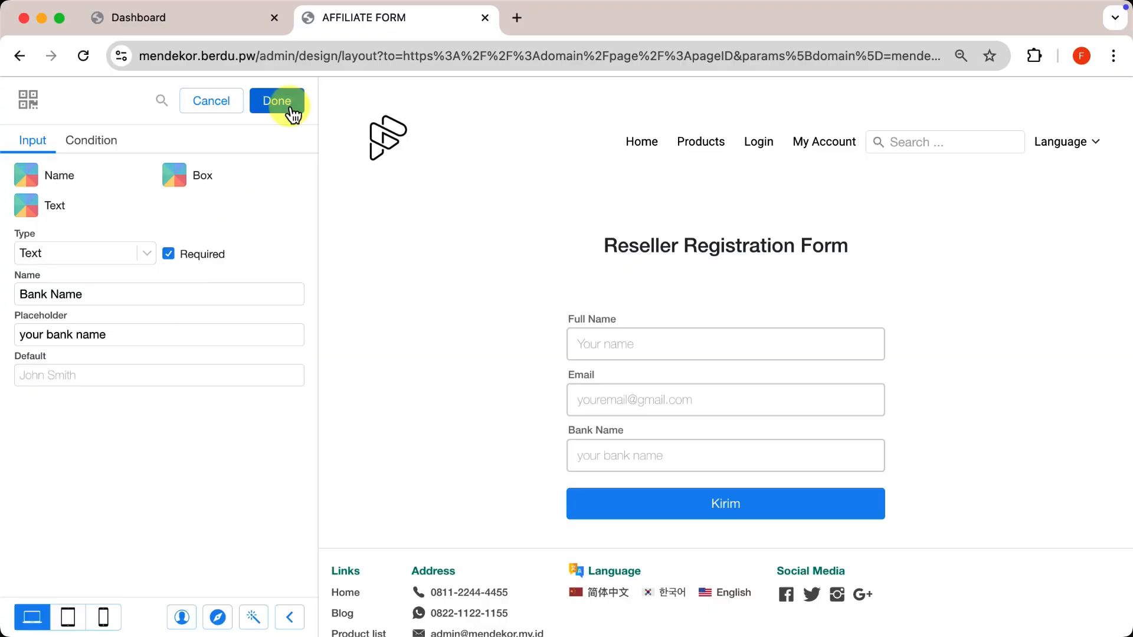
{"action": "left_click", "coordinate": [289, 106]}
{"action": "left_click", "coordinate": [197, 327]}
{"action": "double_click", "coordinate": [165, 292]}
{"action": "type", "text": "Accoutt Nu"}
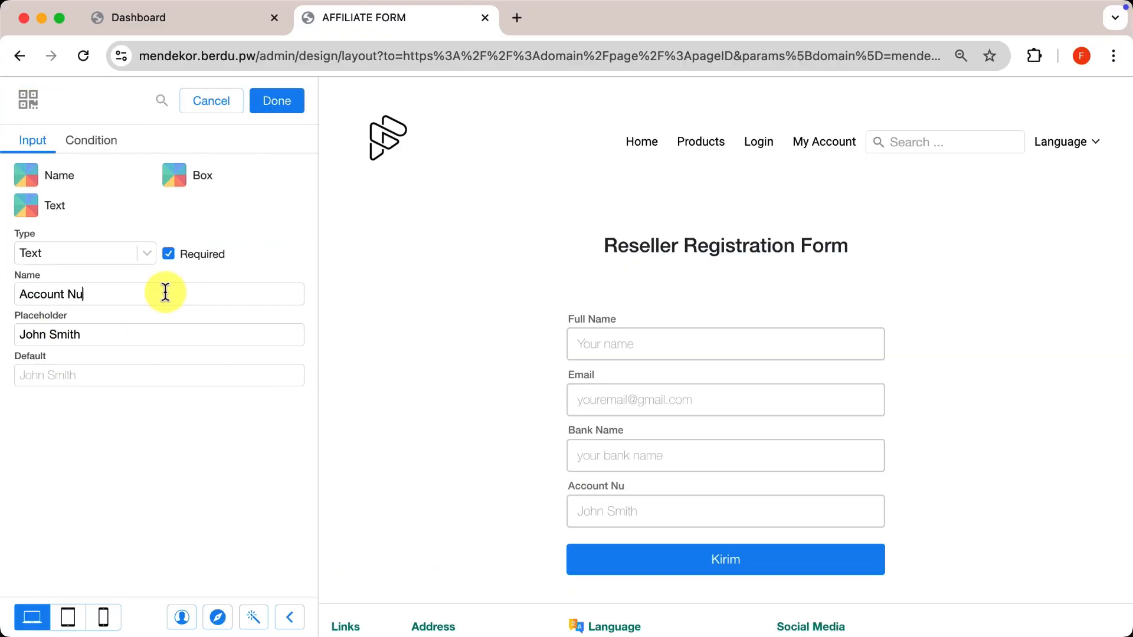
{"action": "type", "text": "mber"}
{"action": "key", "text": "Tab"}
{"action": "type", "text": "your bank account number"}
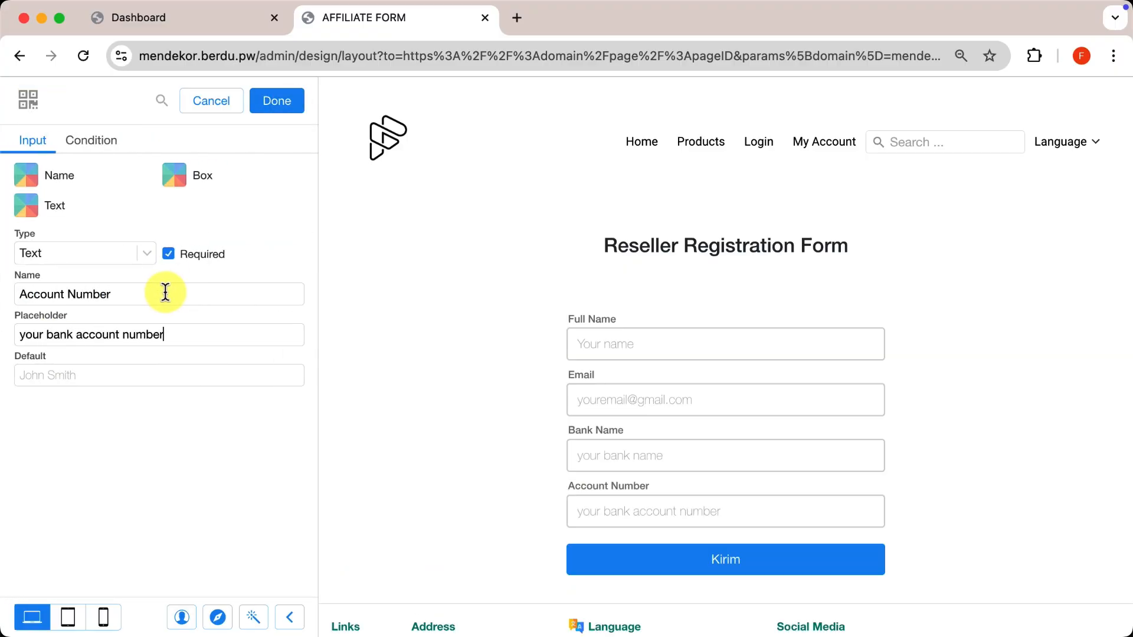
{"action": "left_click", "coordinate": [278, 101]}
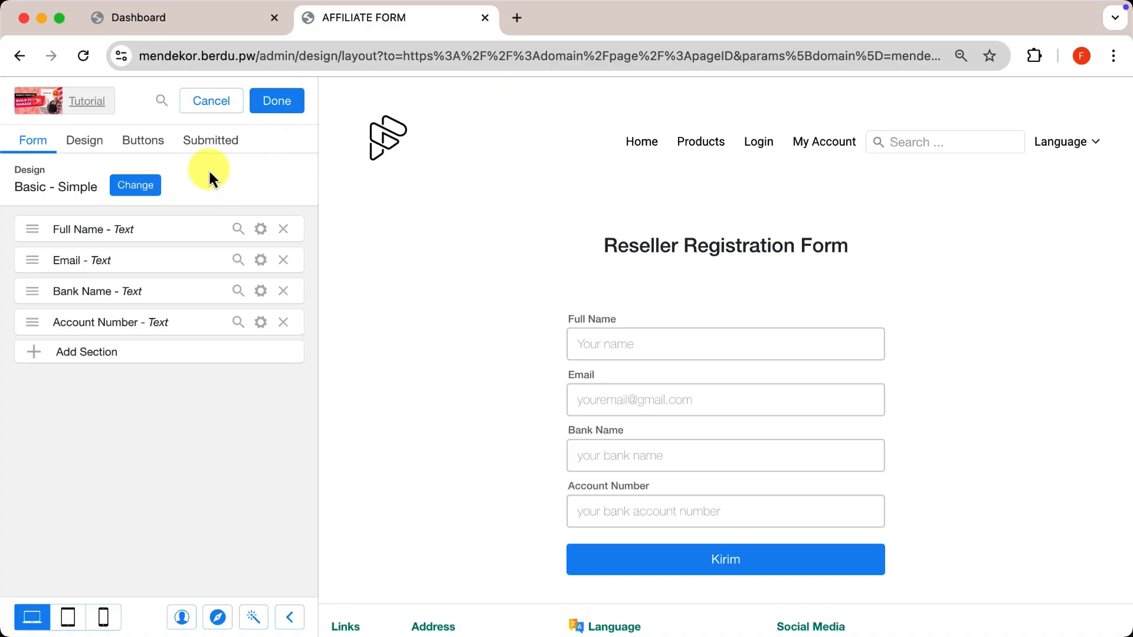
Open the after-submission message settings and select the existing thank-you text.
{"action": "left_click", "coordinate": [206, 141]}
{"action": "left_click", "coordinate": [247, 298]}
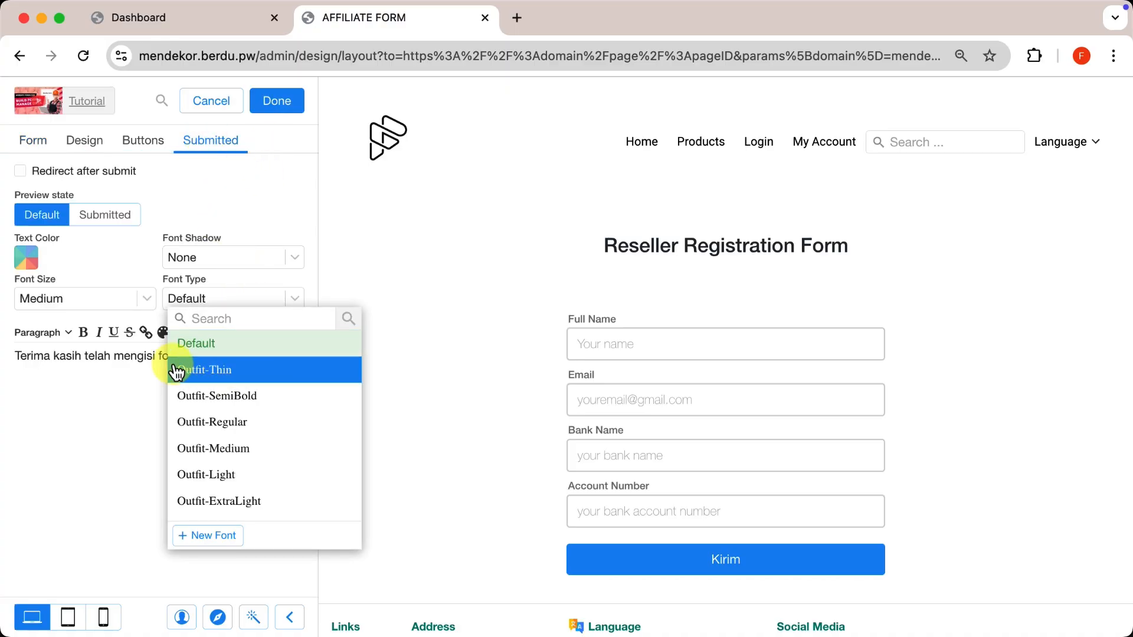
{"action": "left_click", "coordinate": [147, 356]}
{"action": "triple_click", "coordinate": [147, 356]}
Enter 'Your data has been submitted' and relabel the Kirim button 'Submit' with a Telegram icon.
{"action": "type", "text": "Your data has been submitt"}
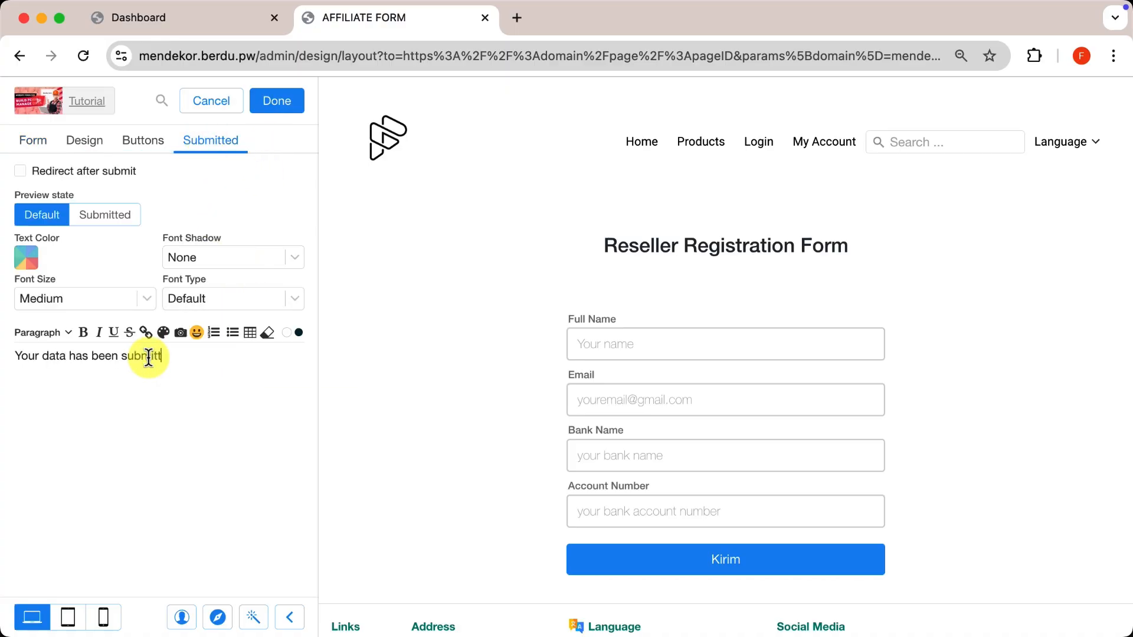
{"action": "type", "text": "ed"}
{"action": "left_click", "coordinate": [147, 141]}
{"action": "left_click", "coordinate": [264, 236]}
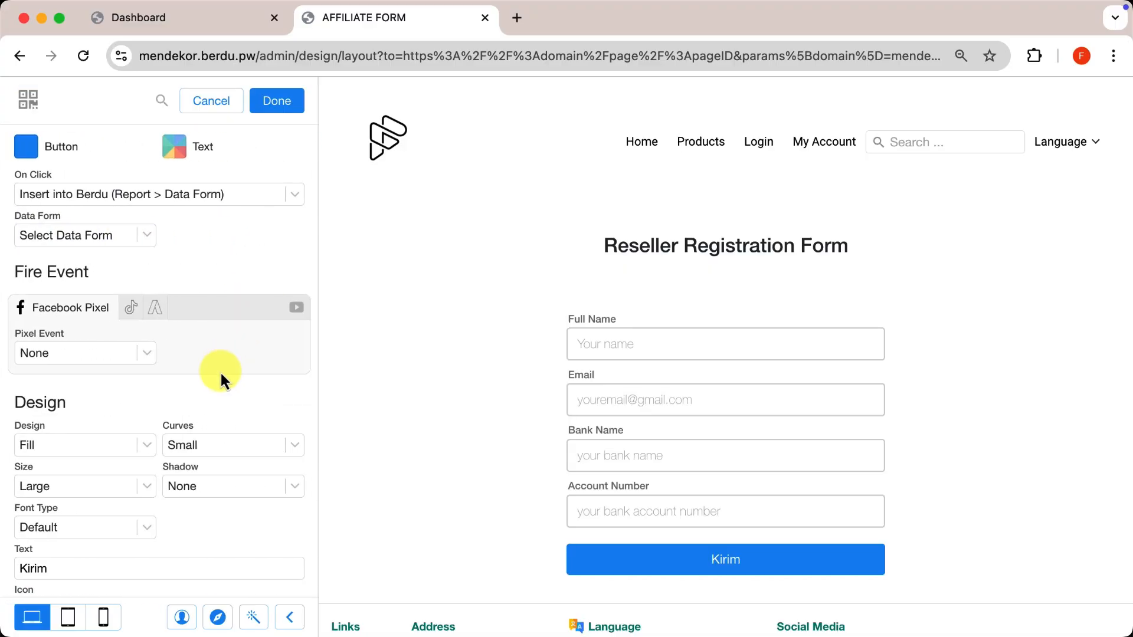
{"action": "scroll", "coordinate": [221, 371], "scroll_direction": "down", "scroll_amount": 2}
{"action": "double_click", "coordinate": [223, 516]}
{"action": "type", "text": "Submit"}
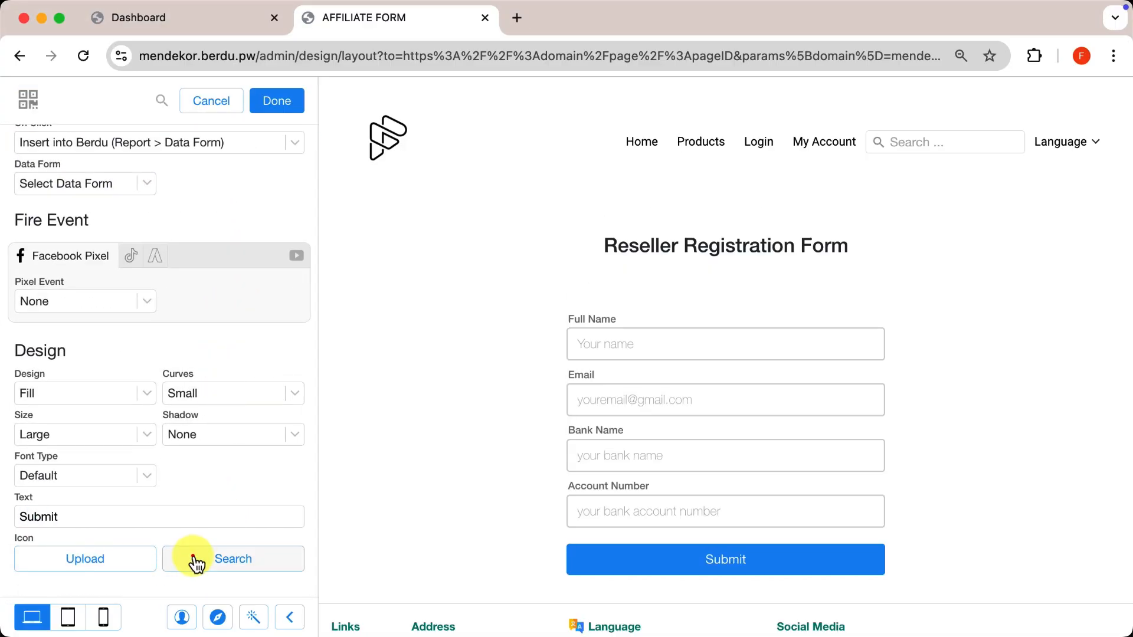
{"action": "left_click", "coordinate": [195, 559]}
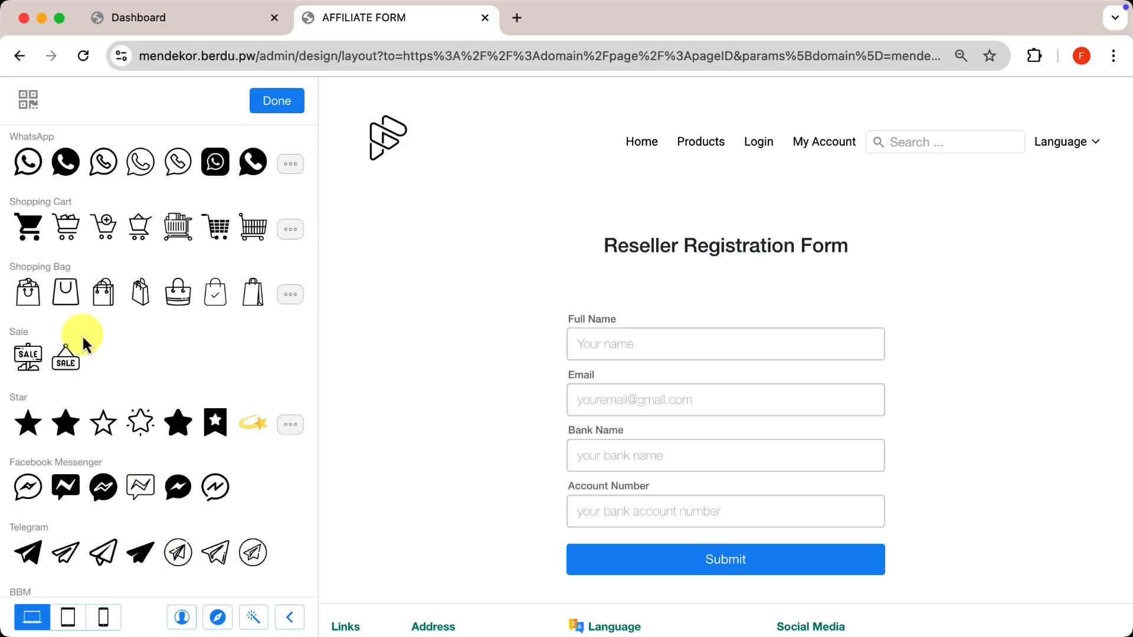
{"action": "left_click", "coordinate": [142, 551]}
{"action": "left_click", "coordinate": [274, 101]}
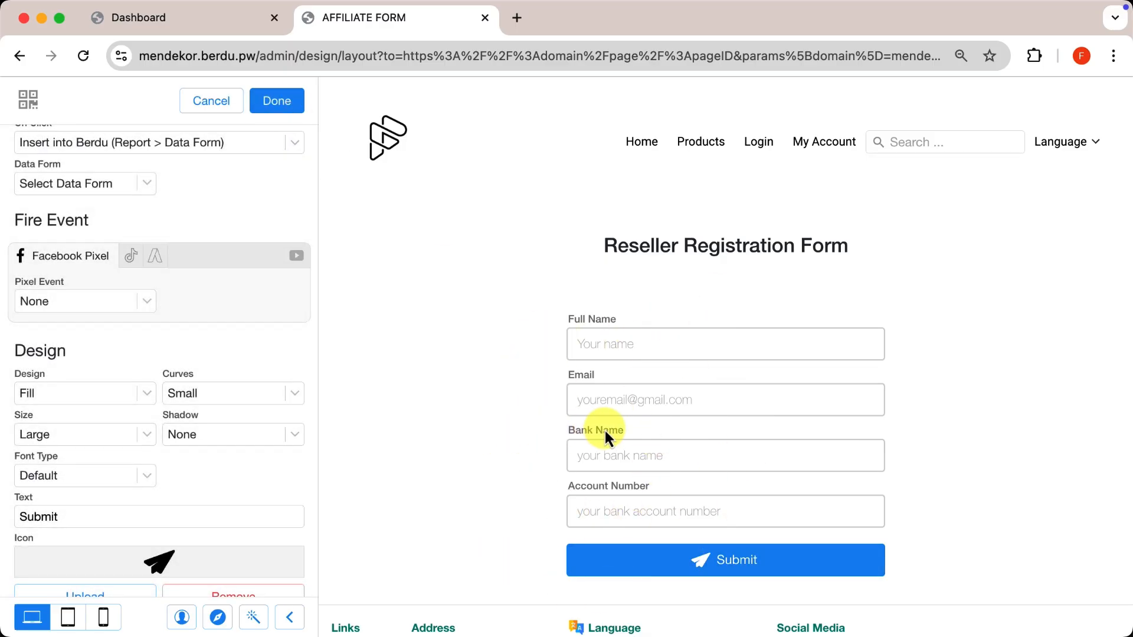
Make the button insert entries into the Reseller Registration data form and save the layout.
{"action": "scroll", "coordinate": [604, 429], "scroll_direction": "down", "scroll_amount": 2}
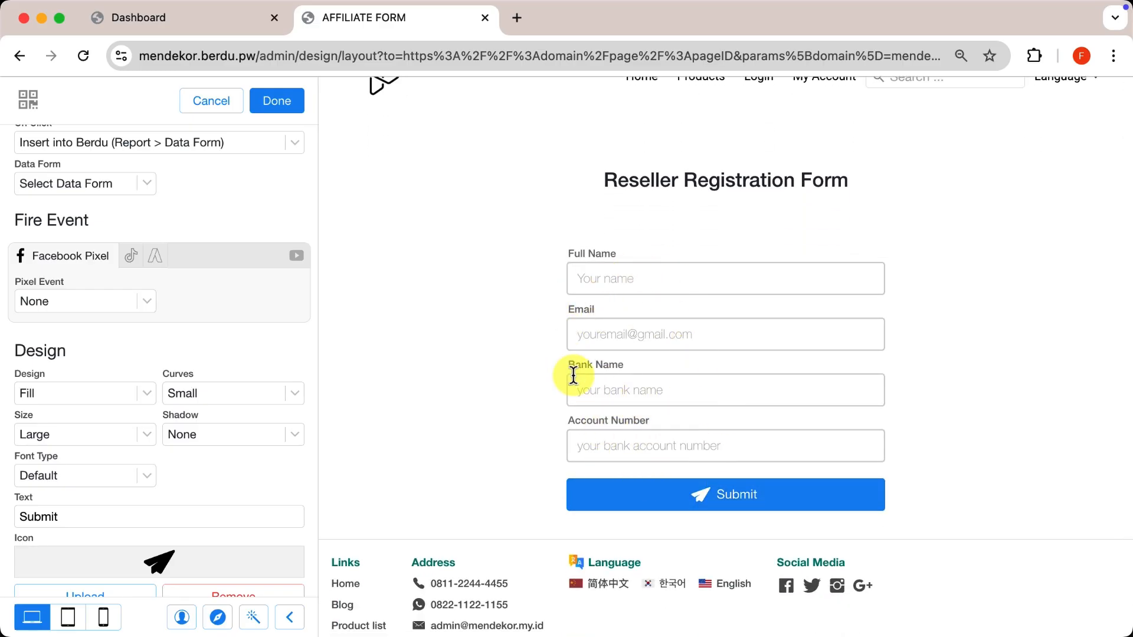
{"action": "scroll", "coordinate": [245, 332], "scroll_direction": "up", "scroll_amount": 2}
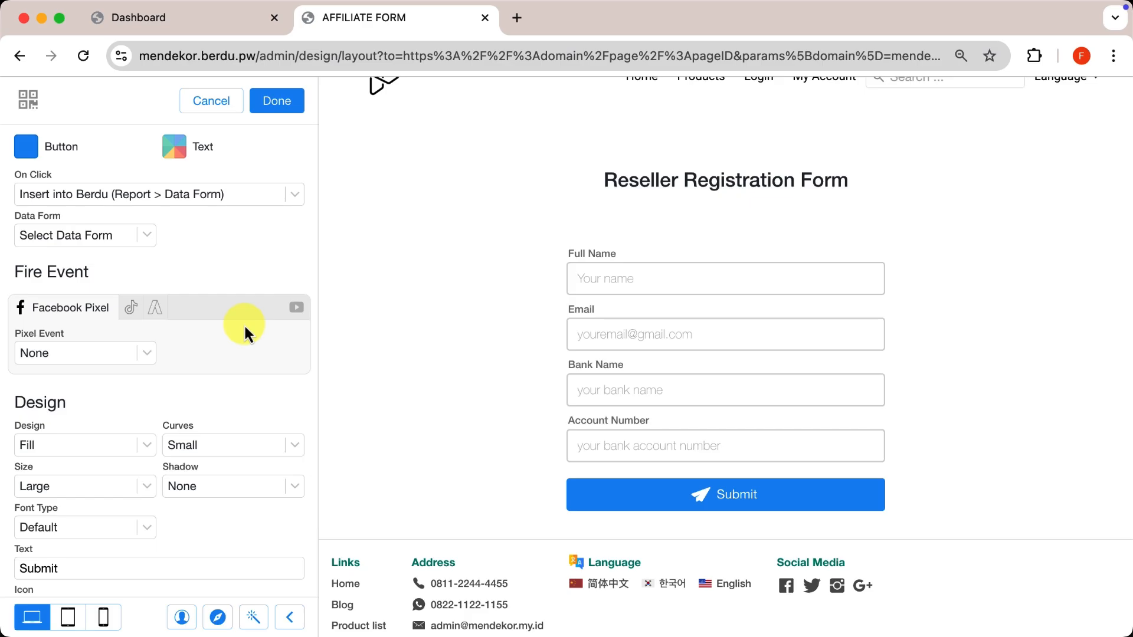
{"action": "left_click", "coordinate": [222, 194]}
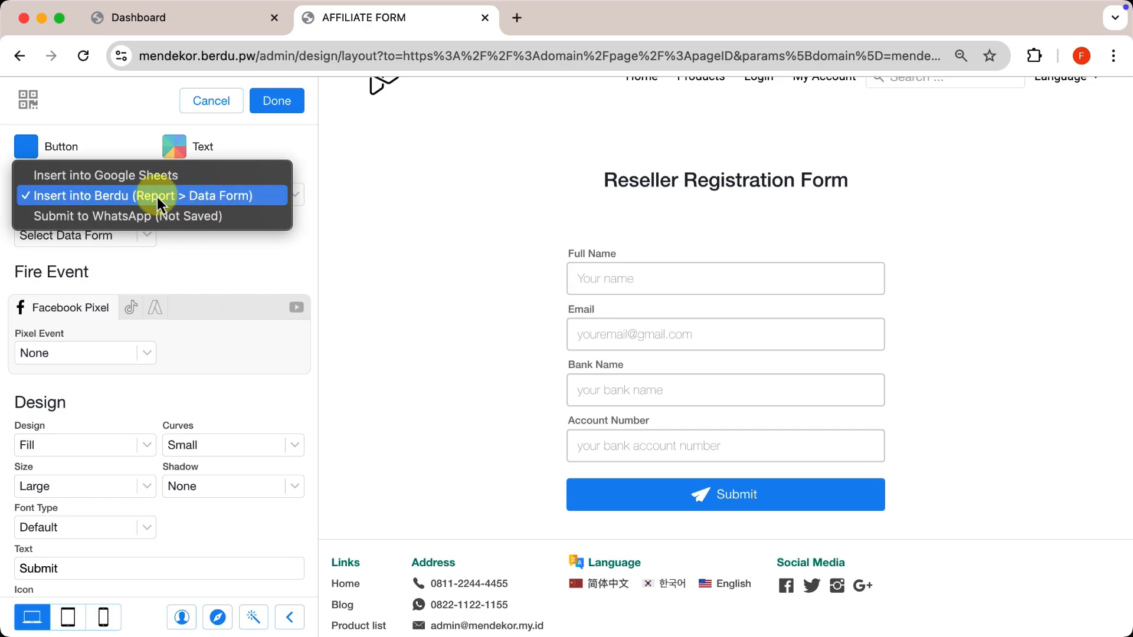
{"action": "left_click", "coordinate": [203, 197]}
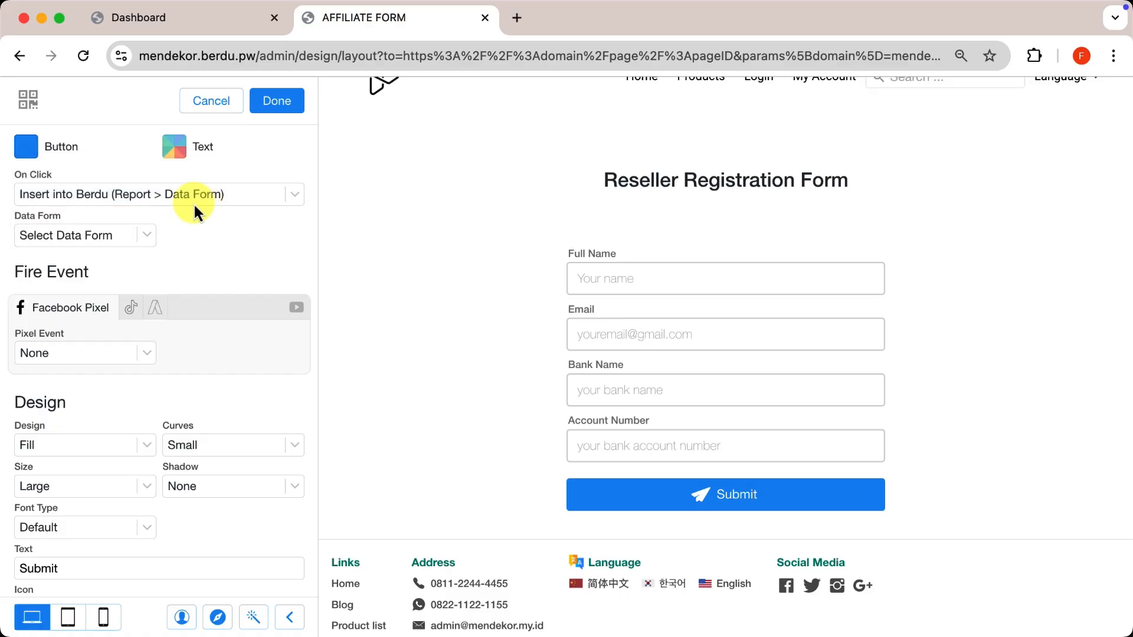
{"action": "left_click", "coordinate": [132, 238]}
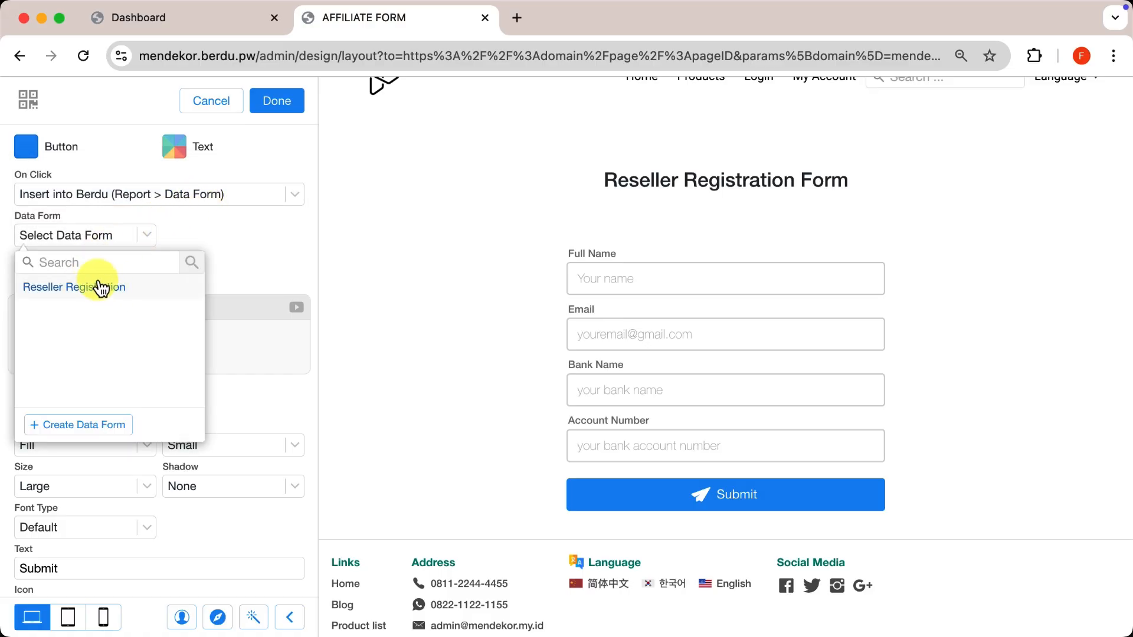
{"action": "left_click", "coordinate": [101, 290]}
{"action": "left_click", "coordinate": [118, 234]}
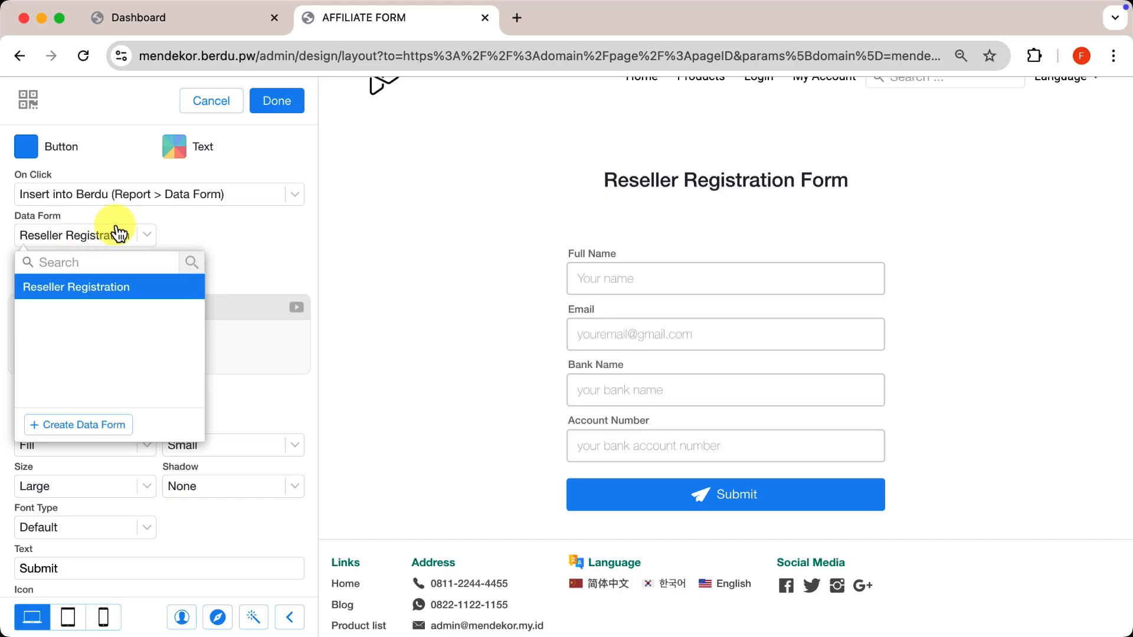
{"action": "left_click", "coordinate": [275, 106]}
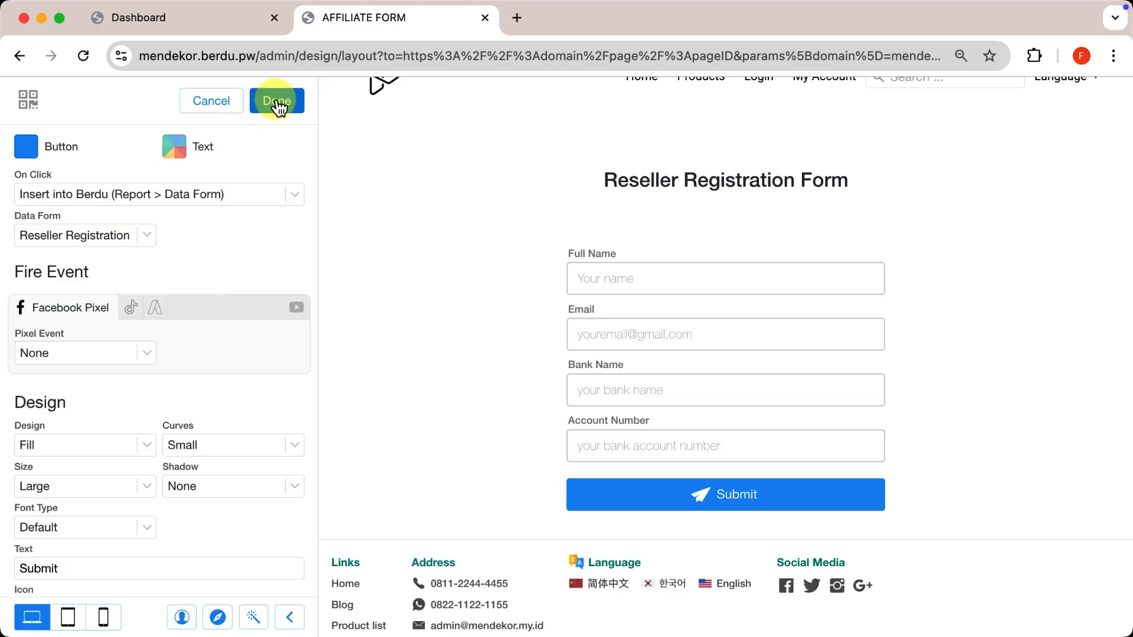
{"action": "left_click", "coordinate": [277, 101]}
{"action": "left_click", "coordinate": [277, 101]}
{"action": "left_click", "coordinate": [277, 102]}
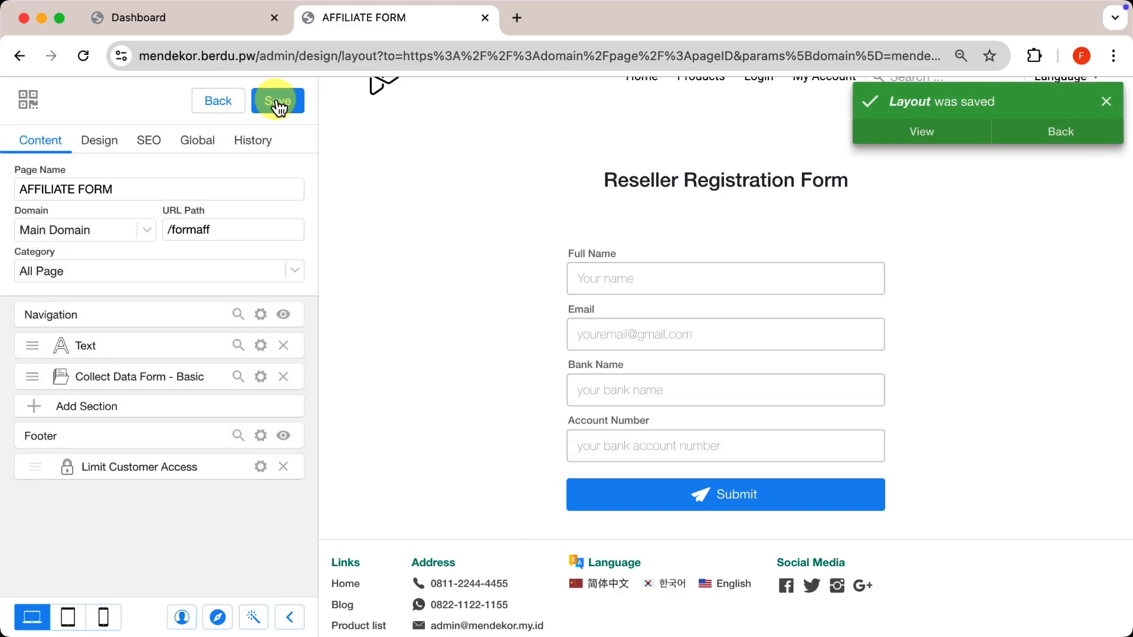
{"action": "left_click", "coordinate": [216, 20]}
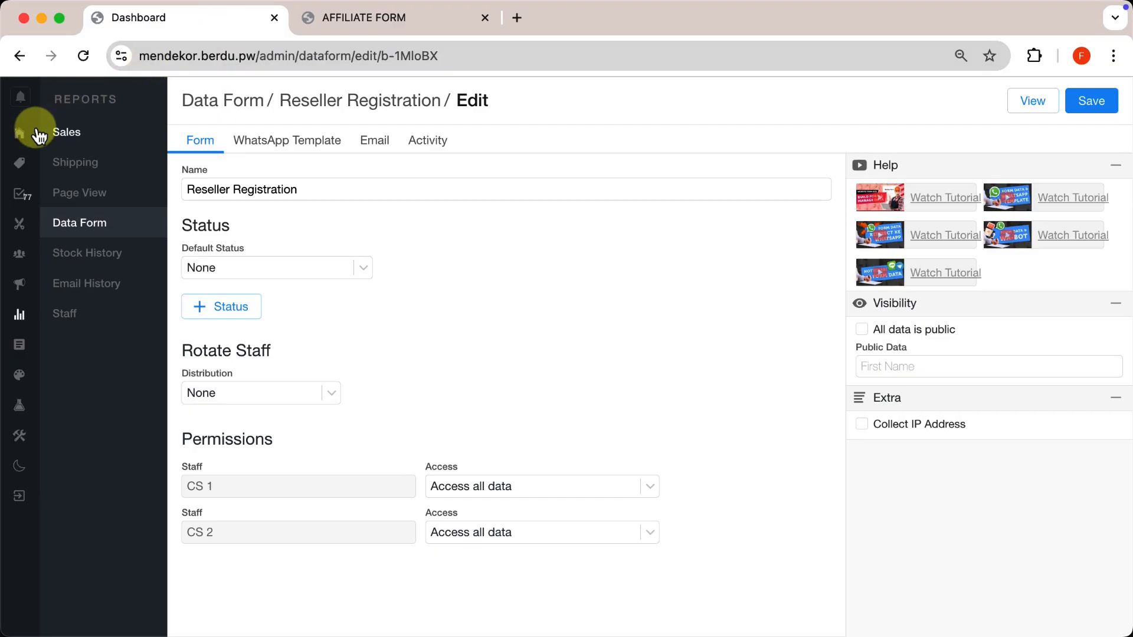
Go Home and open the second, login-enabled customer's edit page from Customers.
{"action": "left_click", "coordinate": [15, 131]}
{"action": "key", "text": "Return"}
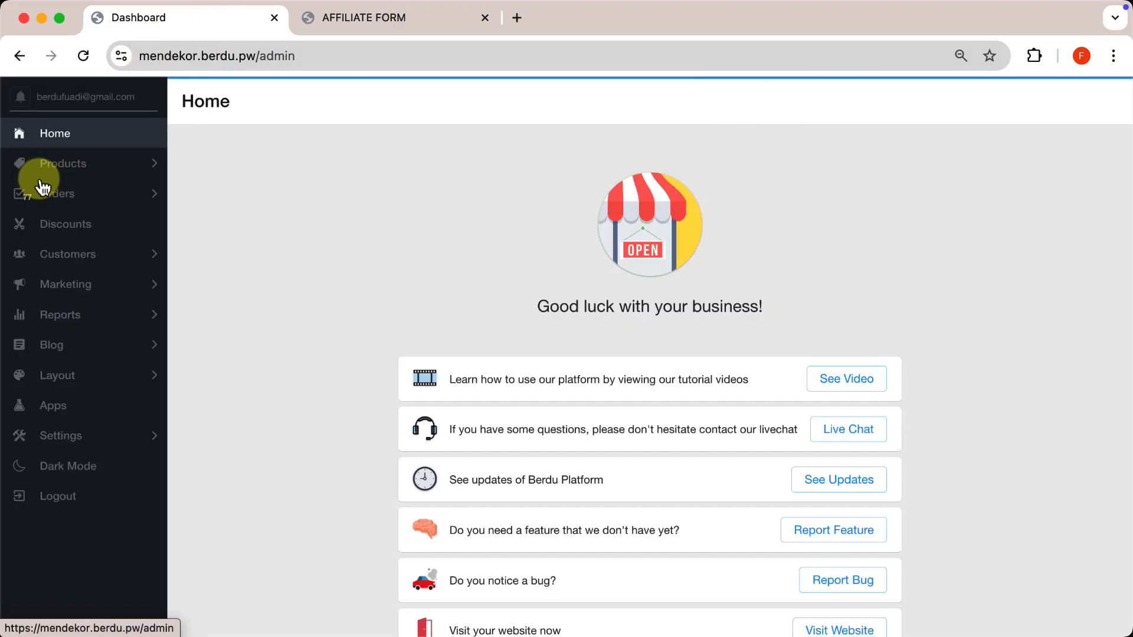
{"action": "left_click", "coordinate": [78, 260]}
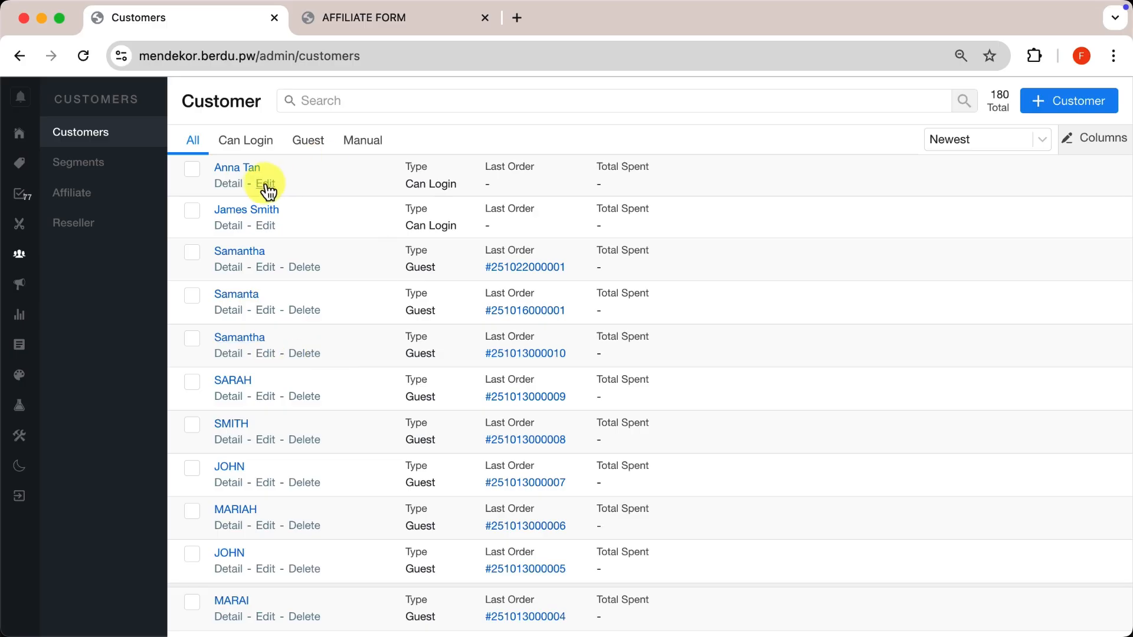
{"action": "left_click", "coordinate": [265, 226]}
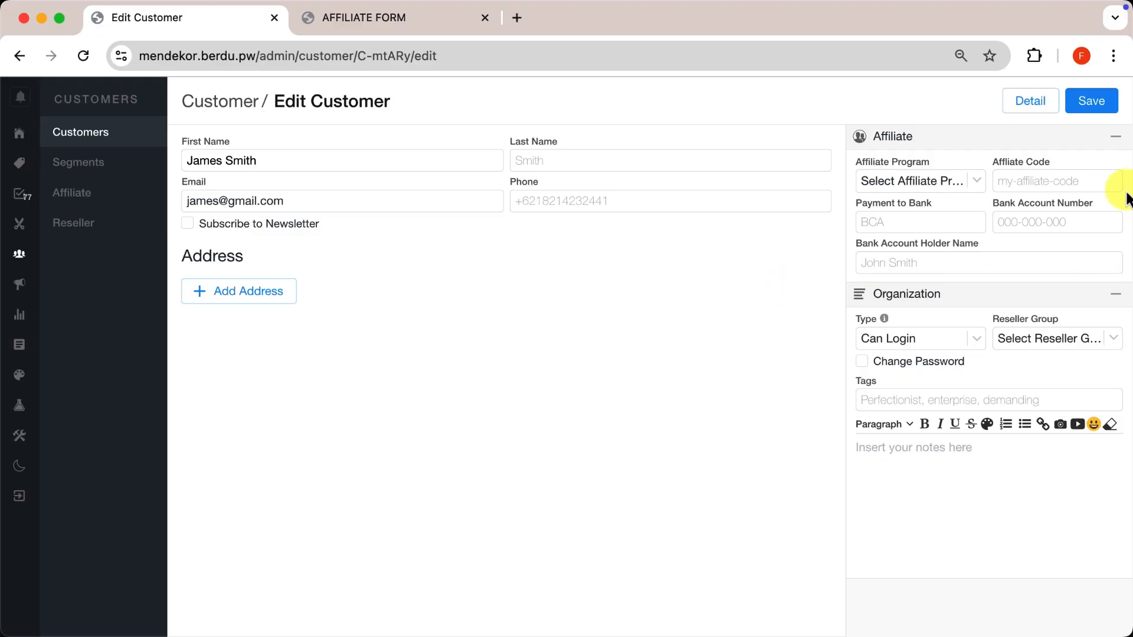
Inspect the Affiliate Program and Reseller Group dropdown options without changing them.
{"action": "left_click", "coordinate": [920, 181]}
{"action": "left_click", "coordinate": [1062, 339]}
{"action": "left_click", "coordinate": [842, 301]}
{"action": "left_click", "coordinate": [1057, 339]}
{"action": "left_click", "coordinate": [921, 182]}
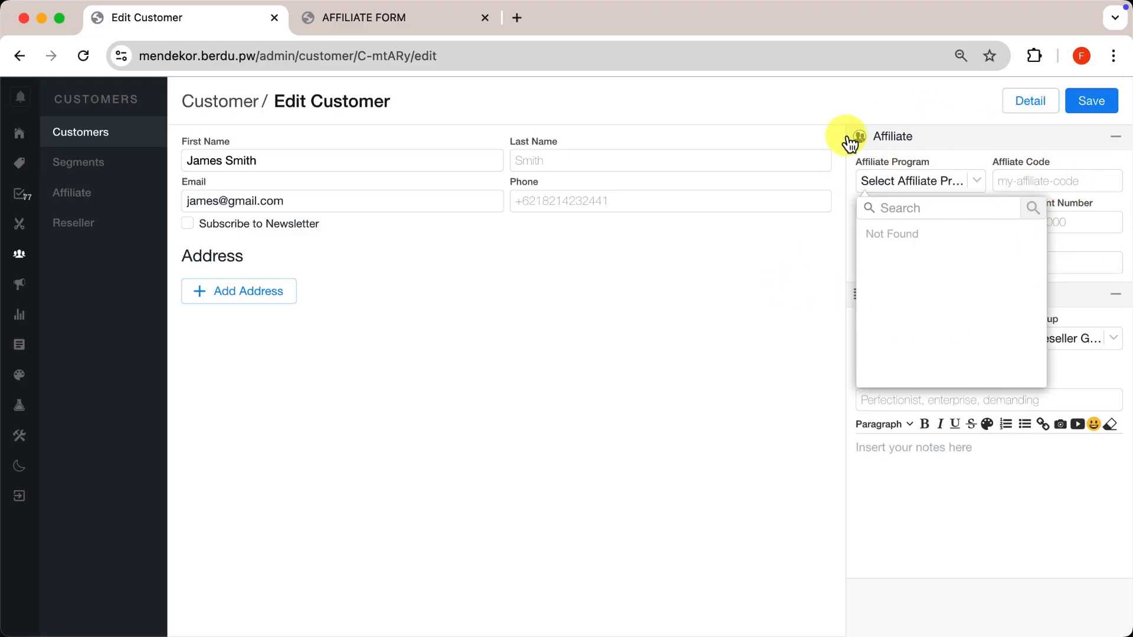
{"action": "left_click", "coordinate": [828, 301]}
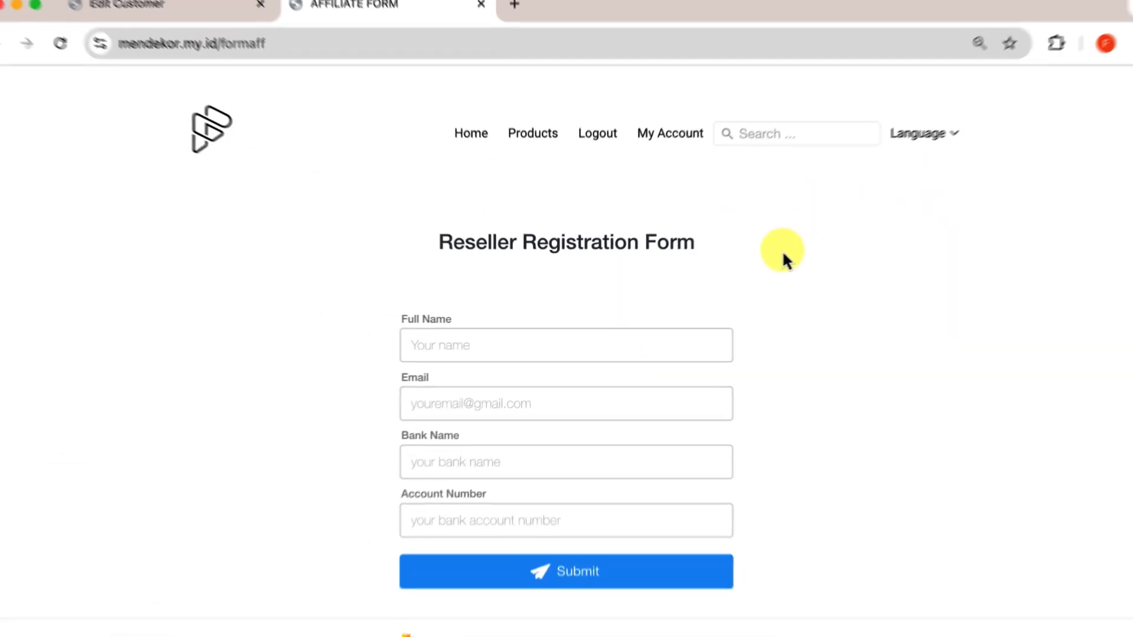
Check the logged-in customer's account page, then return to the registration form.
{"action": "scroll", "coordinate": [773, 255], "scroll_direction": "down", "scroll_amount": 1}
{"action": "scroll", "coordinate": [774, 255], "scroll_direction": "up", "scroll_amount": 1}
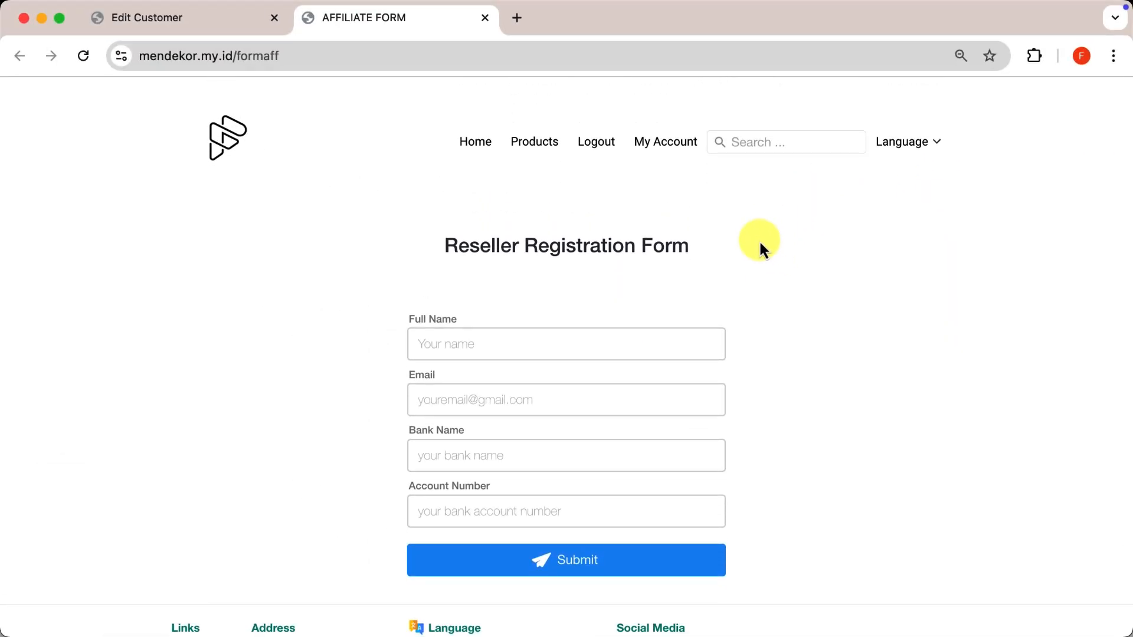
{"action": "scroll", "coordinate": [758, 242], "scroll_direction": "down", "scroll_amount": 1}
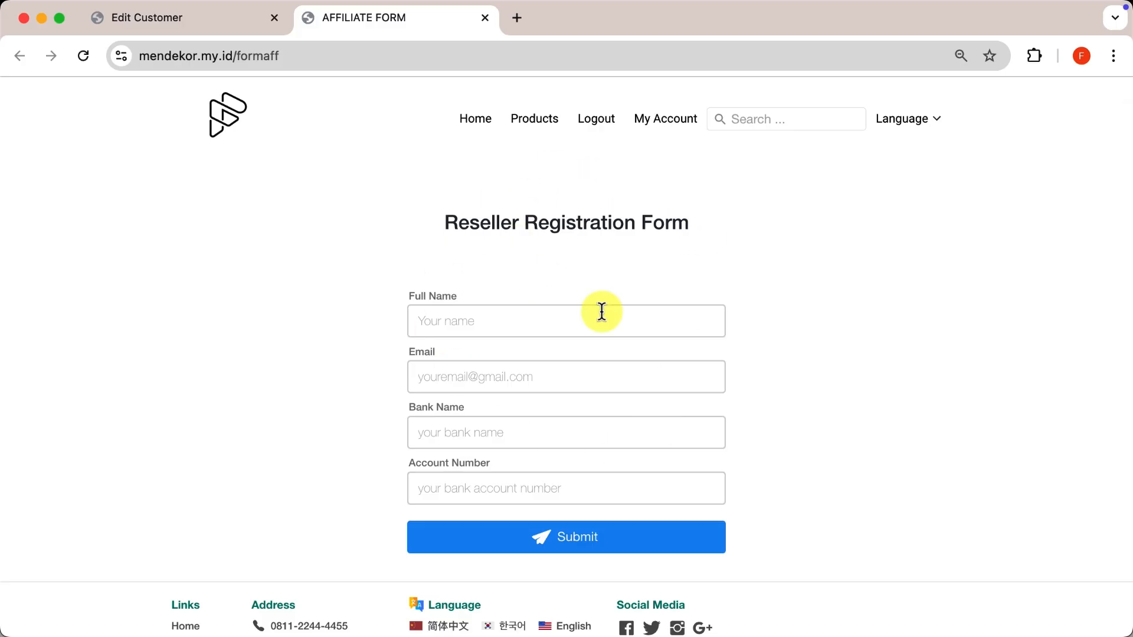
{"action": "left_click", "coordinate": [668, 120]}
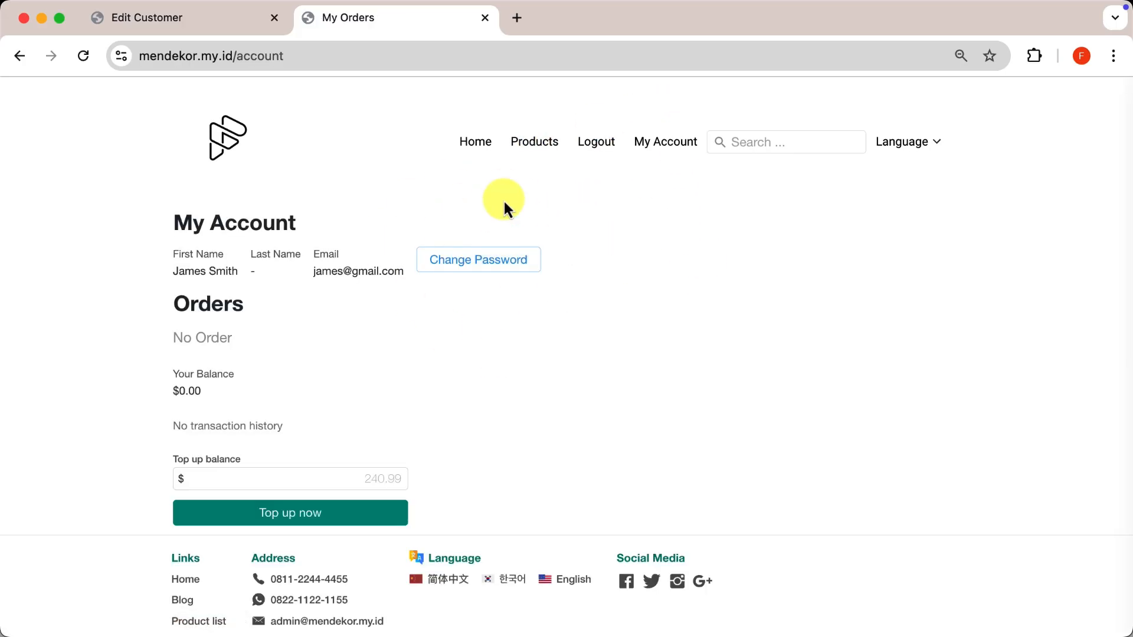
{"action": "left_click", "coordinate": [20, 57]}
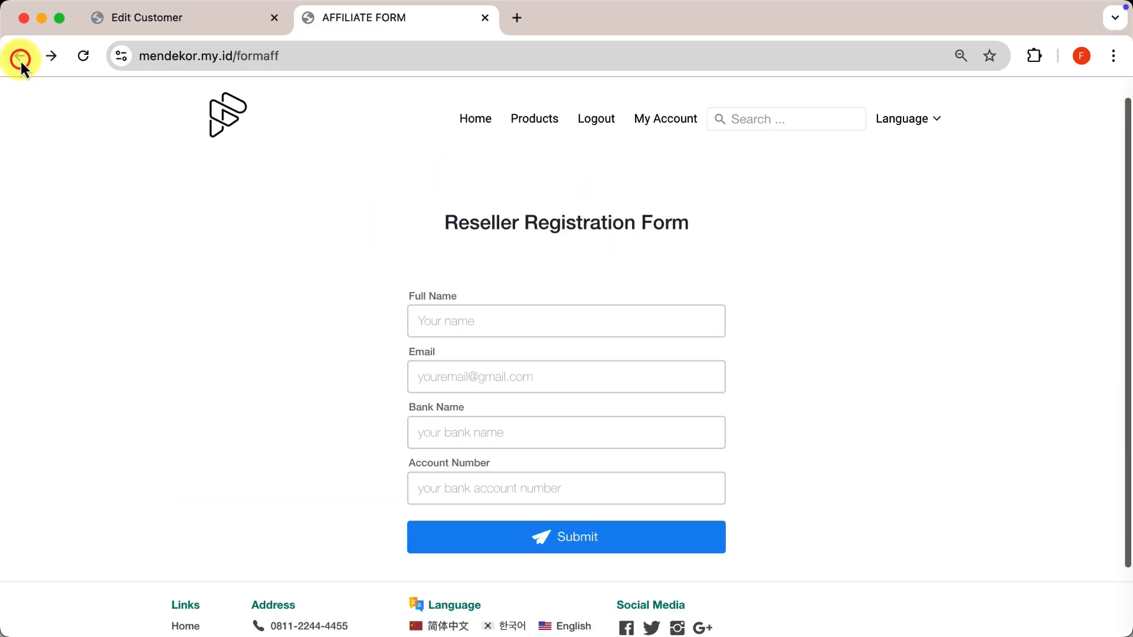
Submit the form with the customer's name, email, HSBC bank and account number.
{"action": "left_click", "coordinate": [576, 322]}
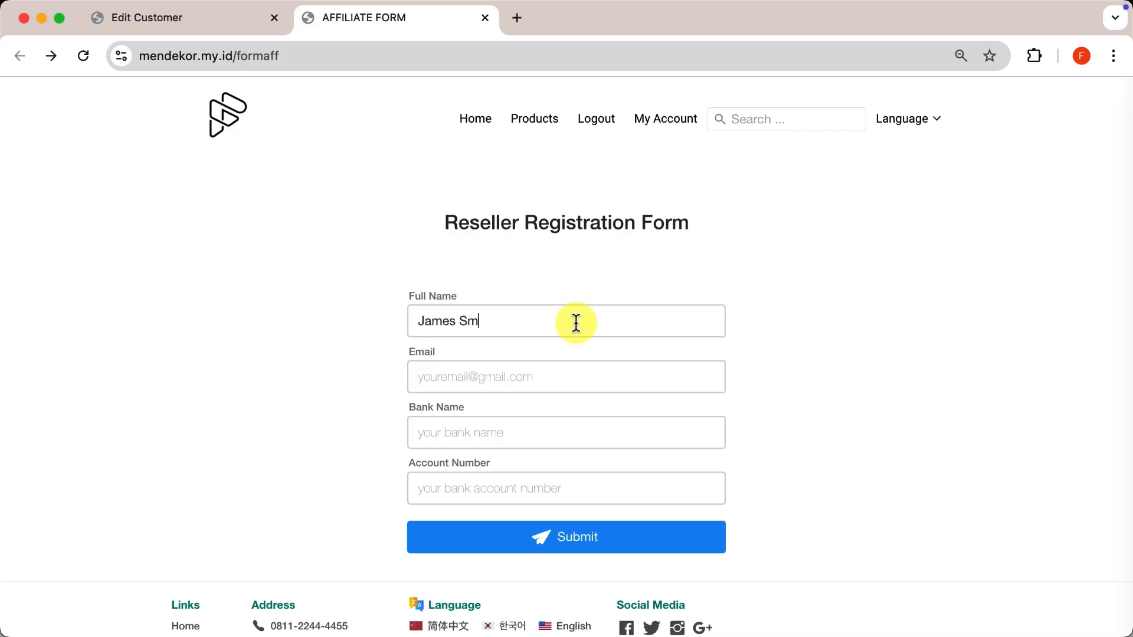
{"action": "key", "text": "Tab"}
{"action": "key", "text": "Tab"}
{"action": "type", "text": "H"}
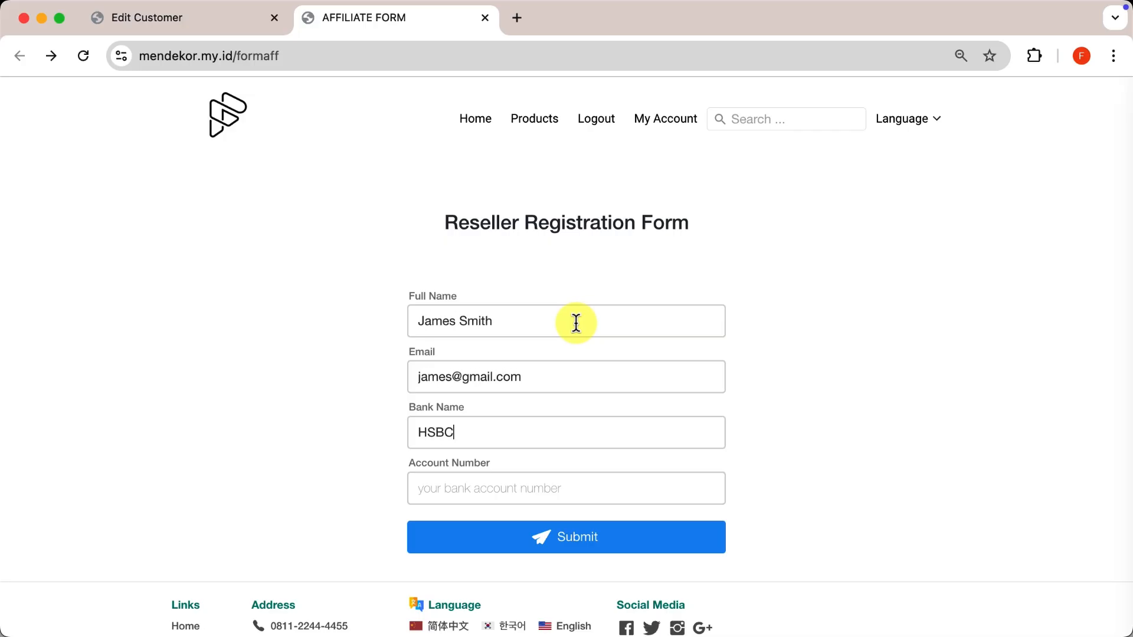
{"action": "key", "text": "Tab"}
{"action": "type", "text": "123123123"}
{"action": "left_click", "coordinate": [560, 534]}
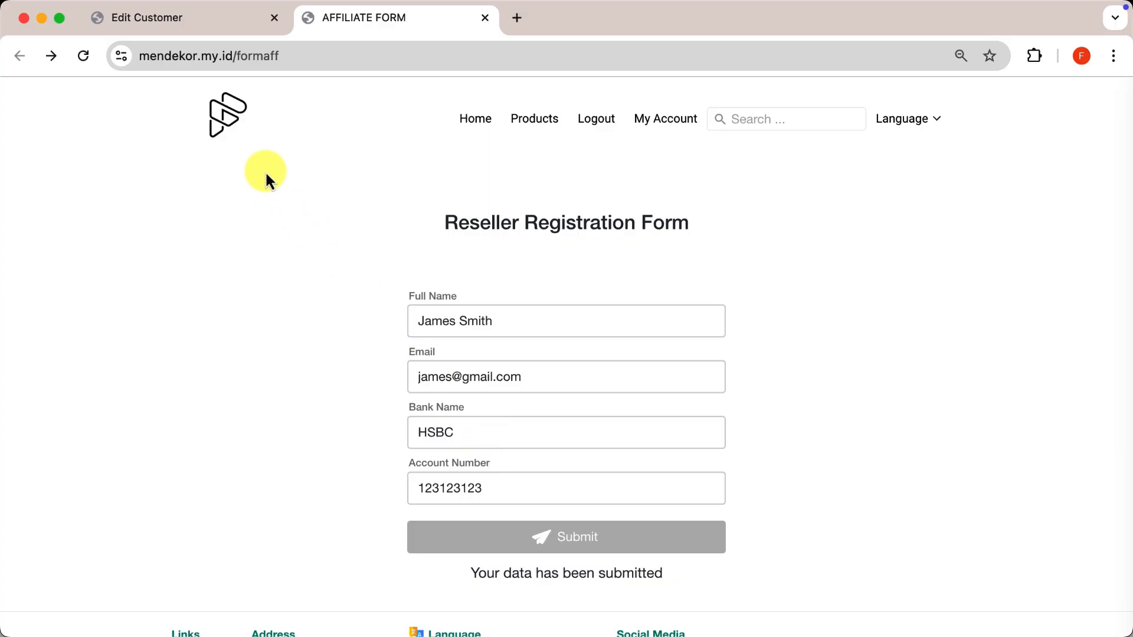
{"action": "left_click", "coordinate": [185, 17]}
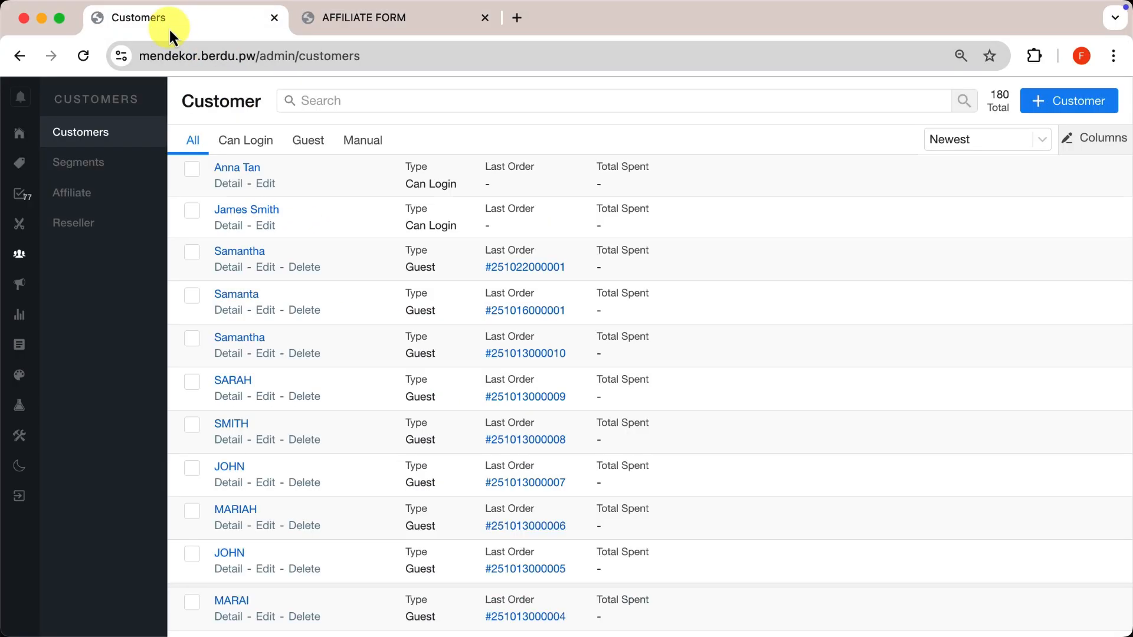
Reload Customers and open the submitter's details and edit page, showing Official Distributors.
{"action": "left_click", "coordinate": [86, 56]}
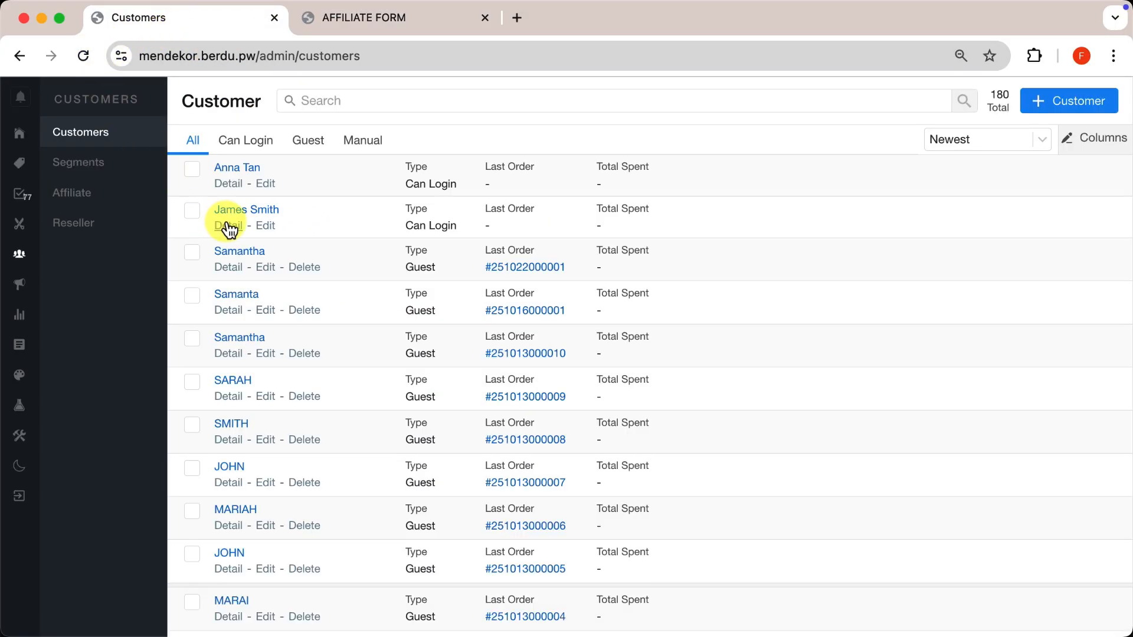
{"action": "left_click", "coordinate": [228, 226]}
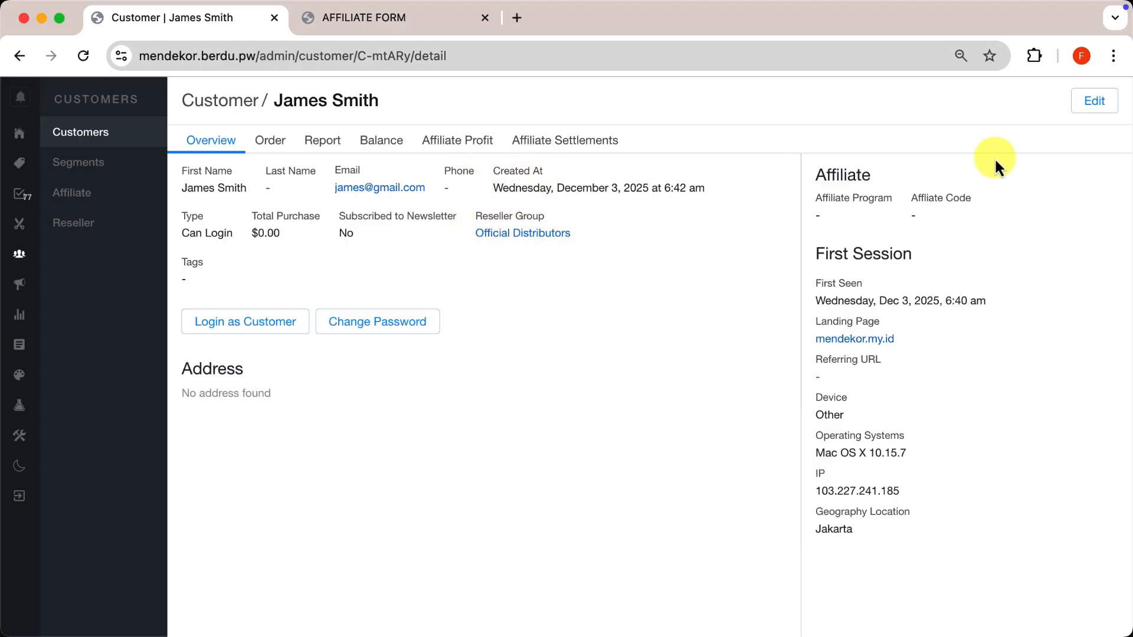
{"action": "left_click", "coordinate": [1104, 105]}
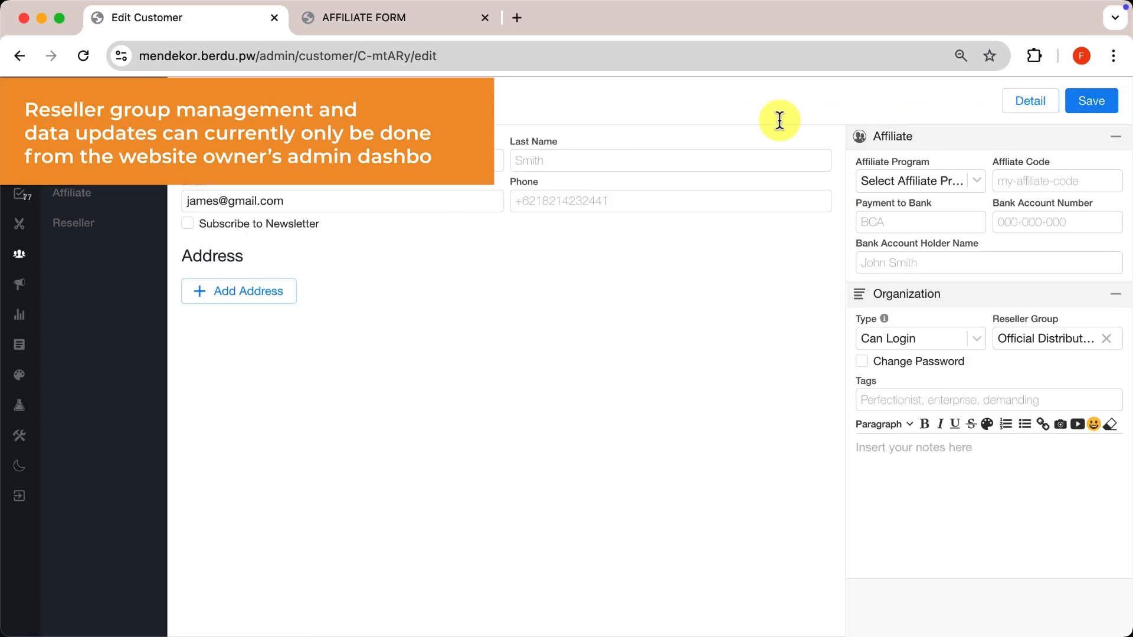